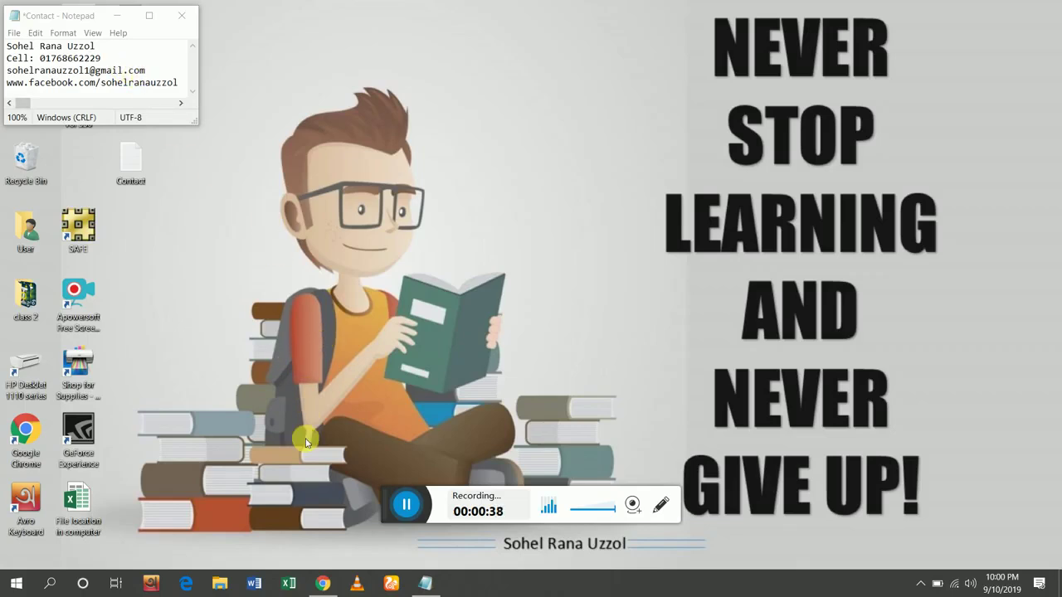
Bring the Chrome window back to the front from the taskbar.
{"action": "left_click", "coordinate": [322, 583]}
Open the shared Dropbox link in the Facebook chat to reach the ETABS zip page.
{"action": "left_click", "coordinate": [124, 10]}
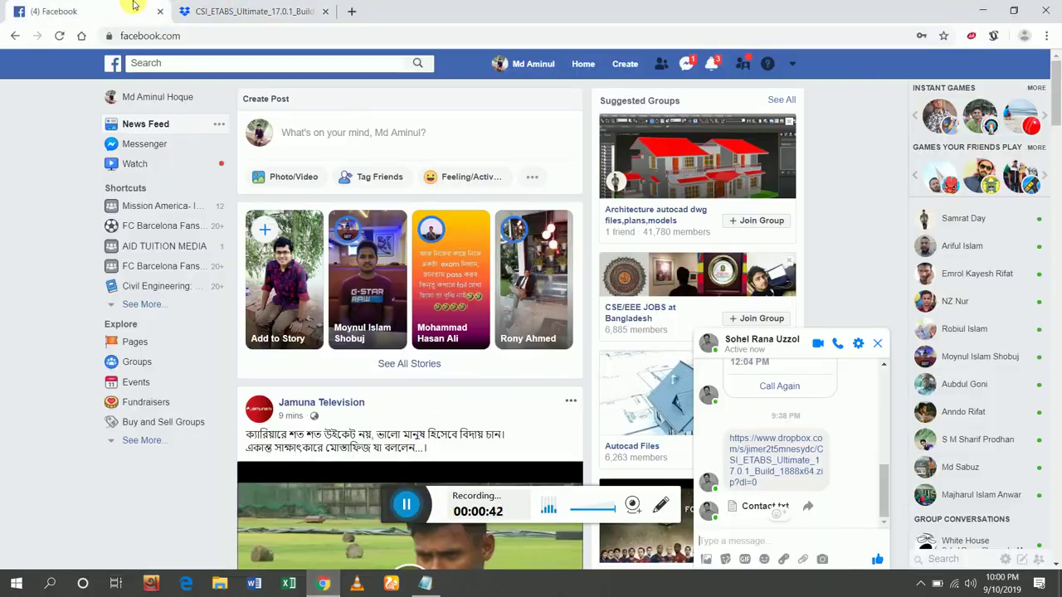
{"action": "left_click", "coordinate": [750, 454]}
{"action": "left_click", "coordinate": [448, 10]}
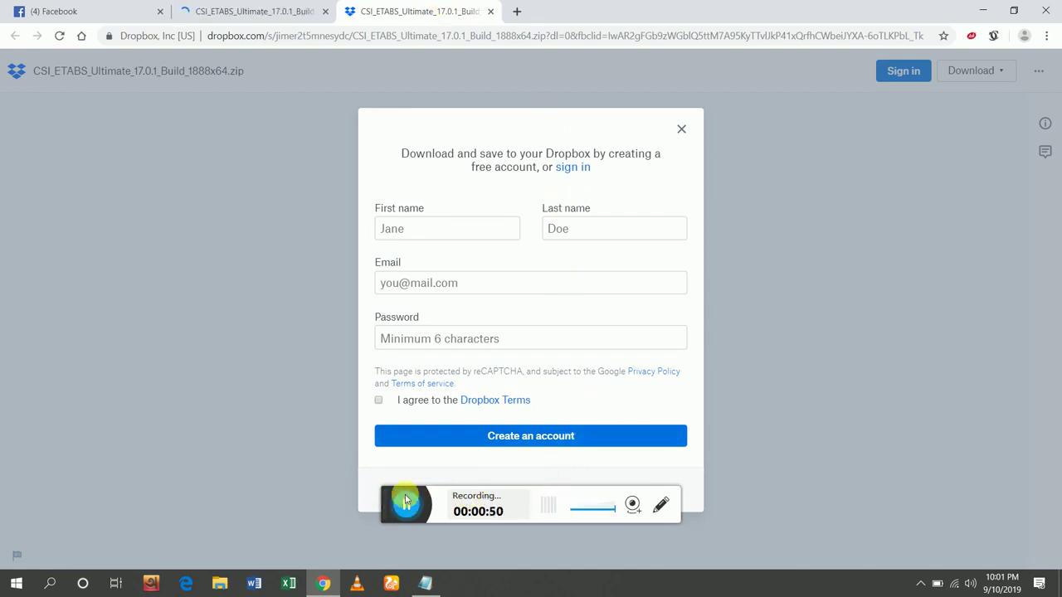
Skip sign-up, direct-download CSI_ETABS_Ultimate_17.0.1_Build_1888x64.zip, and view it in Downloads.
{"action": "left_click_drag", "start_coordinate": [387, 503], "coordinate": [374, 536]}
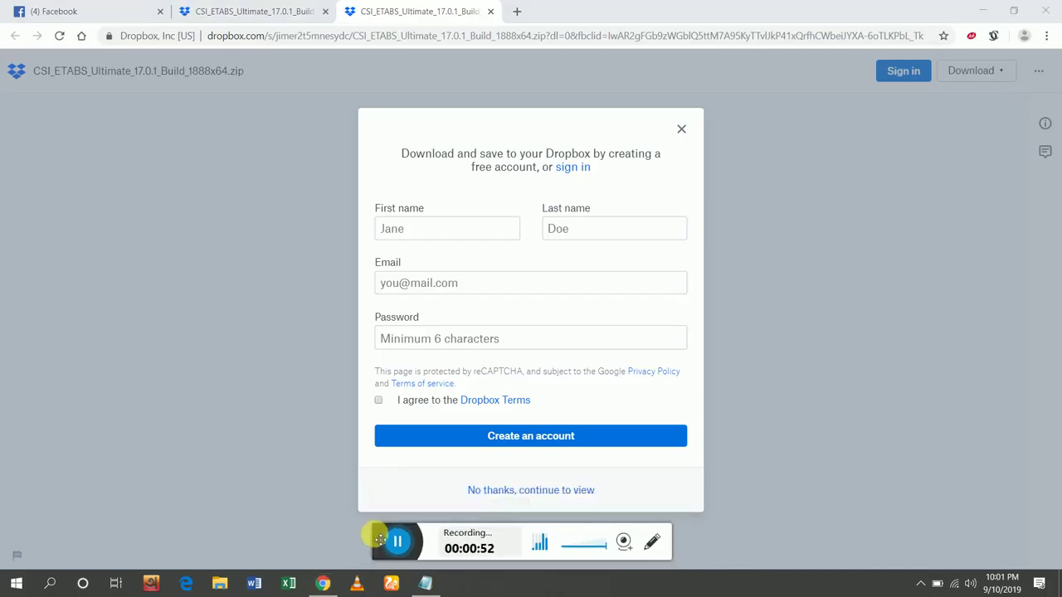
{"action": "left_click", "coordinate": [538, 491]}
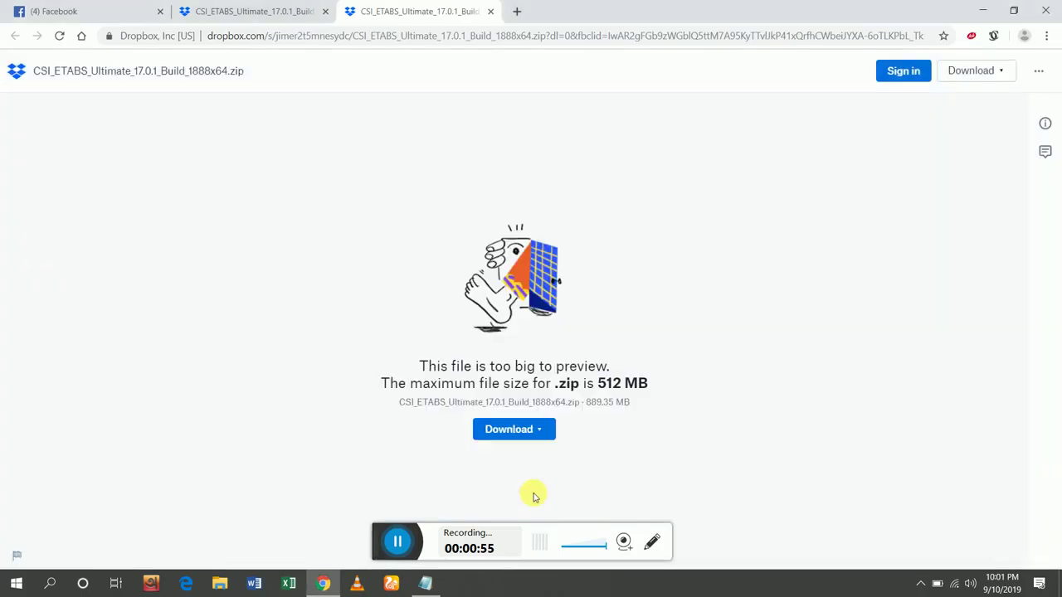
{"action": "left_click", "coordinate": [531, 433]}
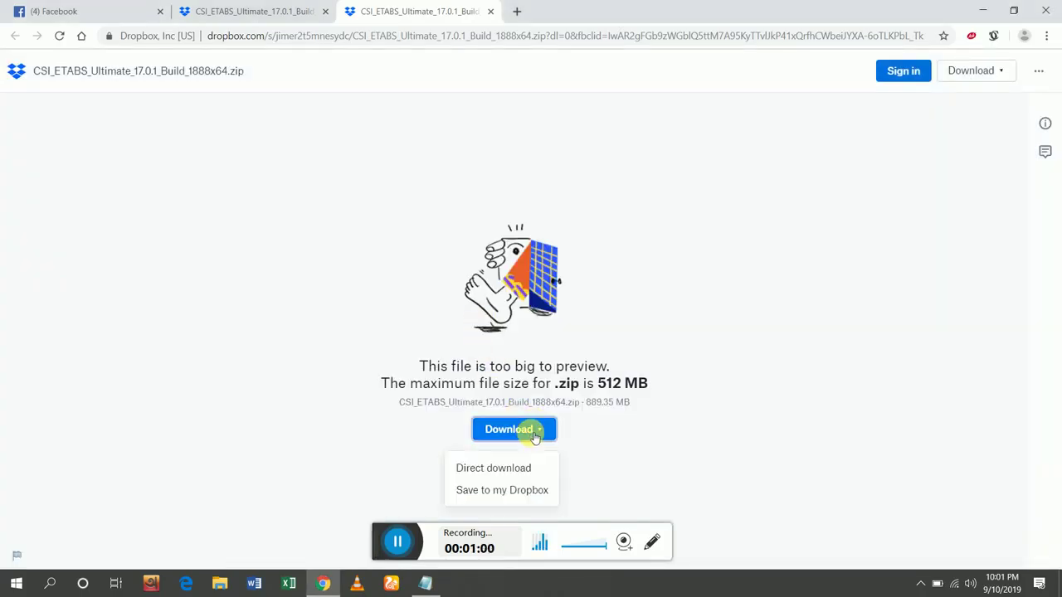
{"action": "left_click", "coordinate": [508, 470]}
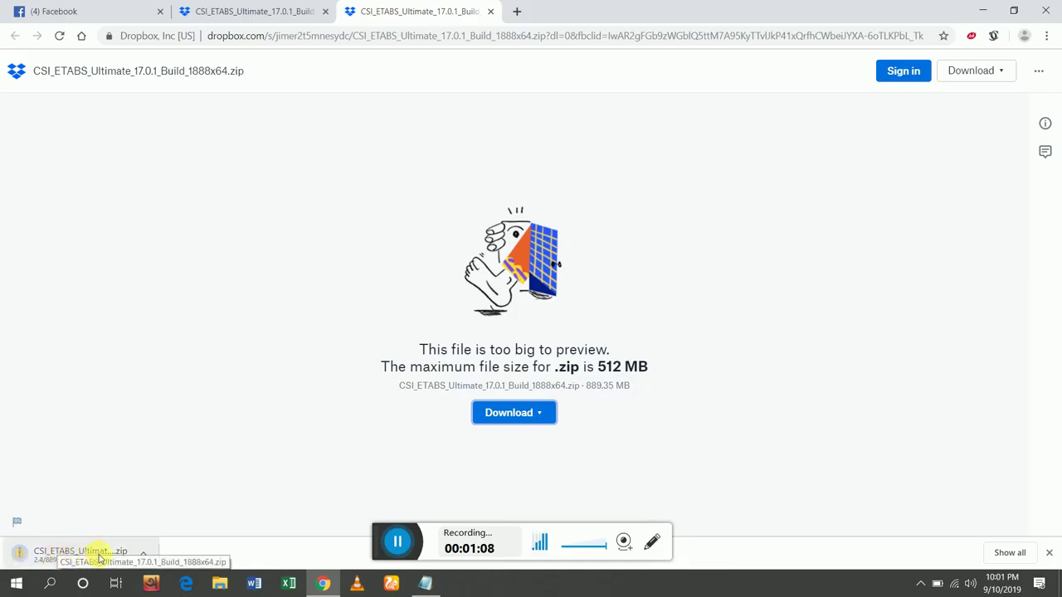
{"action": "left_click", "coordinate": [403, 548]}
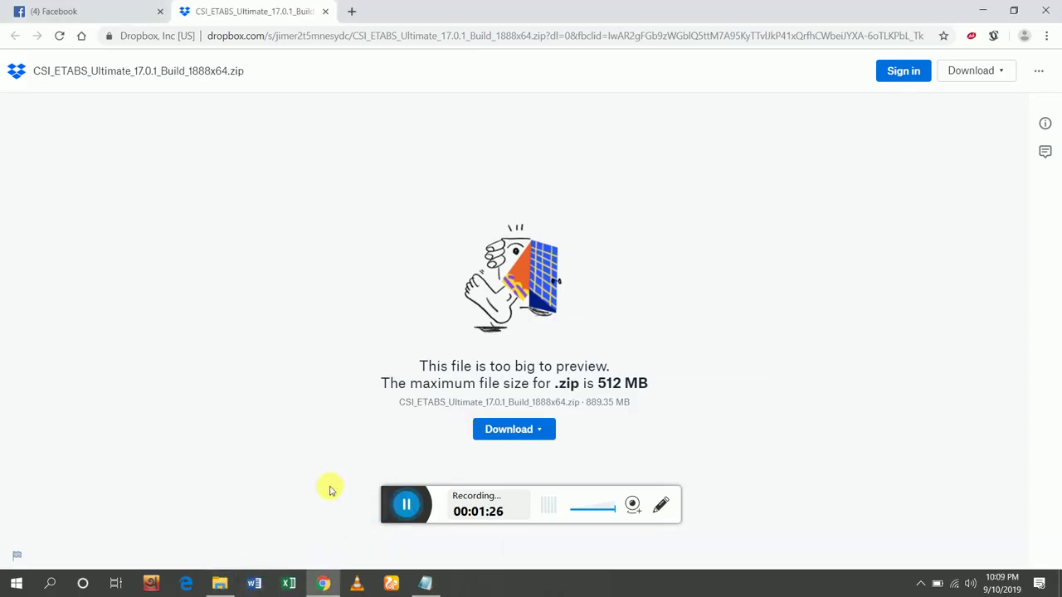
{"action": "left_click", "coordinate": [219, 583]}
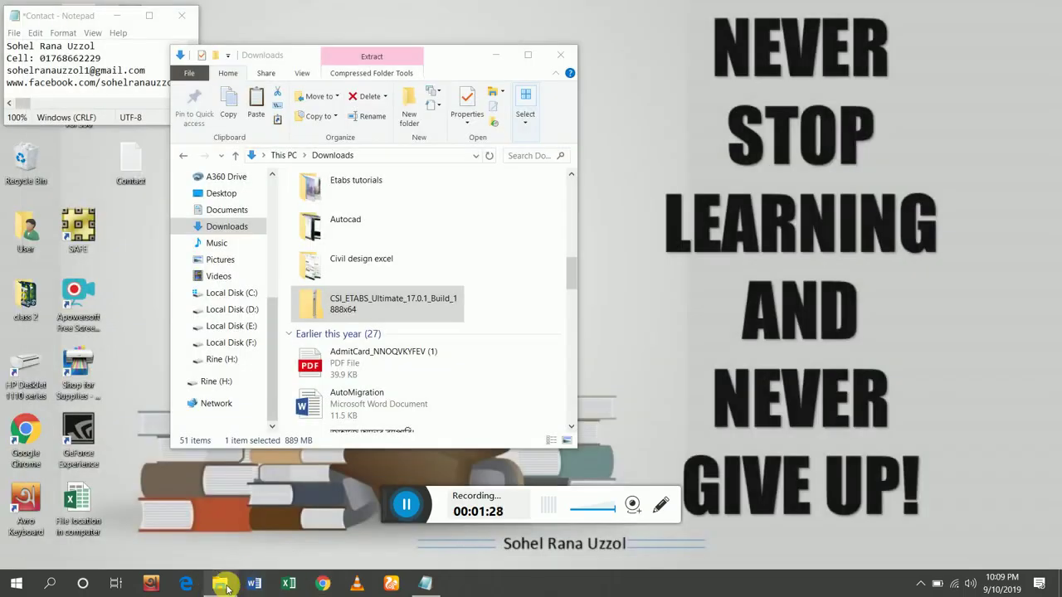
Extract all of the ETABS zip into the suggested CSI_ETABS_Ultimate_17.0.1_Build_1888x64 folder.
{"action": "left_click", "coordinate": [398, 302]}
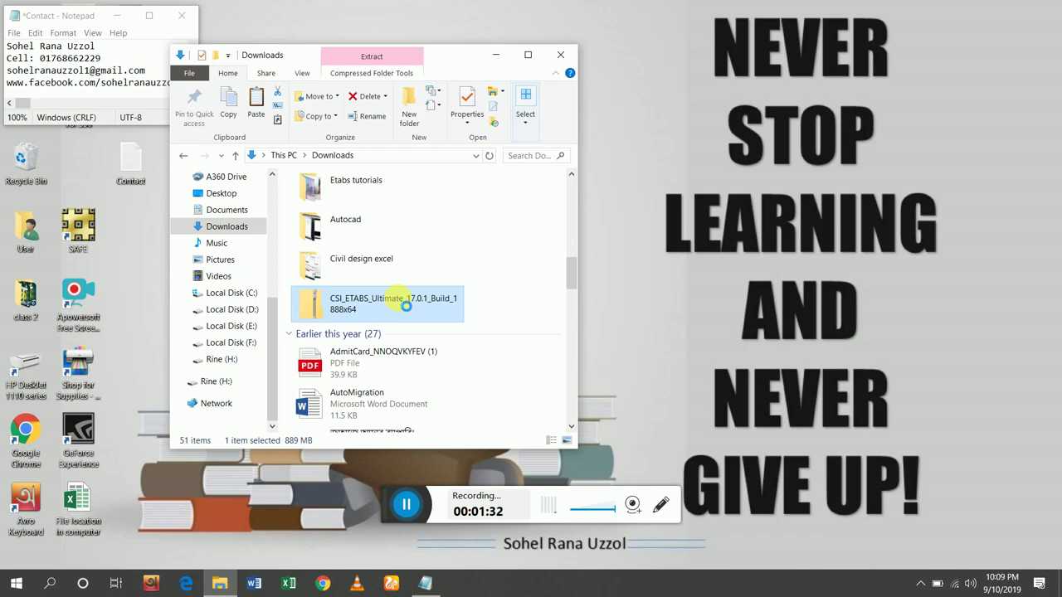
{"action": "right_click", "coordinate": [400, 303]}
{"action": "left_click", "coordinate": [452, 319]}
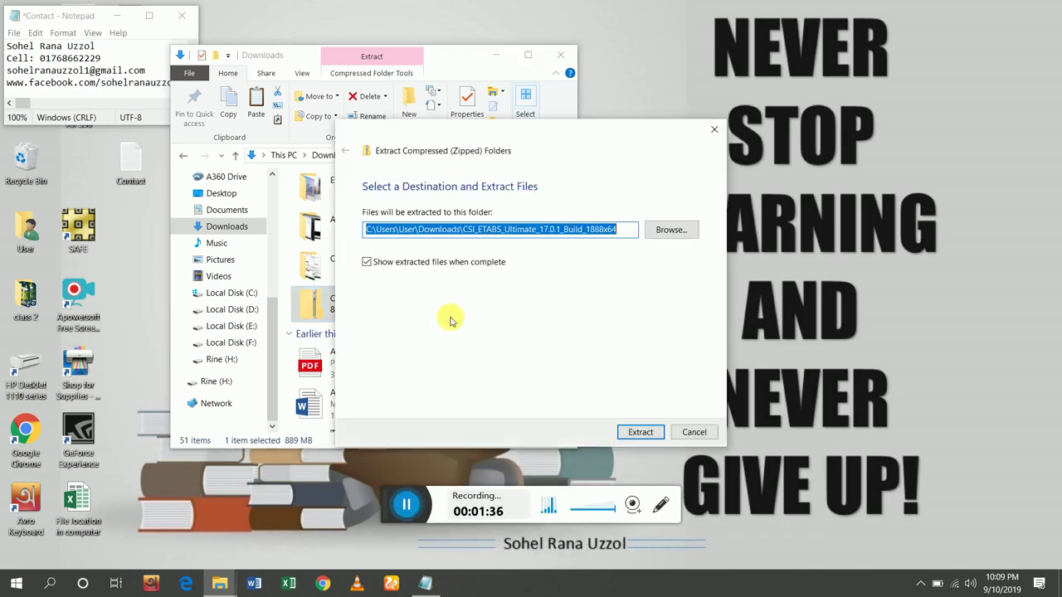
{"action": "left_click", "coordinate": [644, 433]}
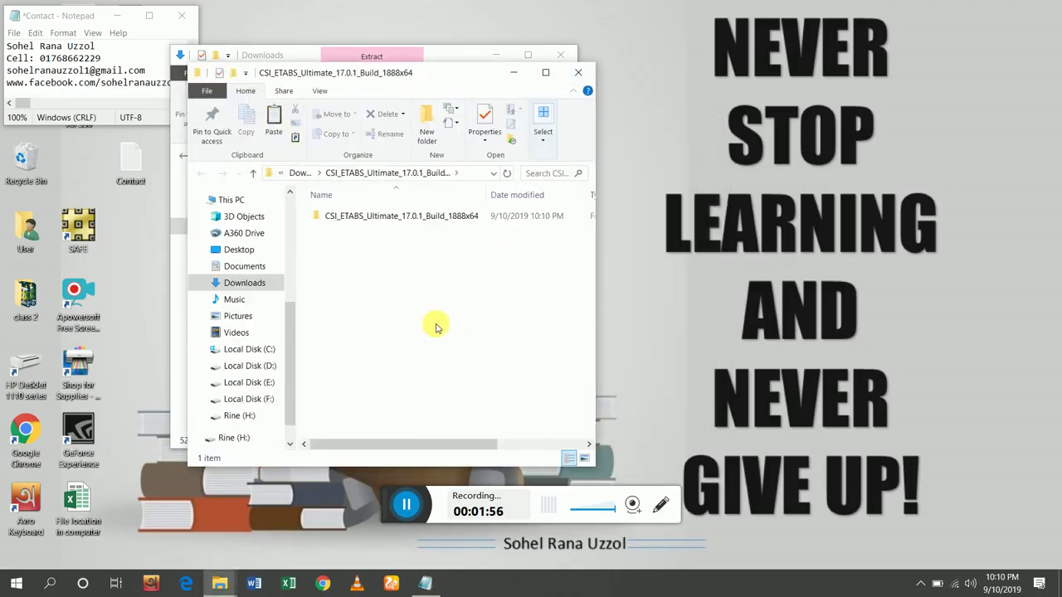
Run ETABSv1701Setup64 from the extracted folder and close the leftover Downloads window.
{"action": "left_click", "coordinate": [404, 220]}
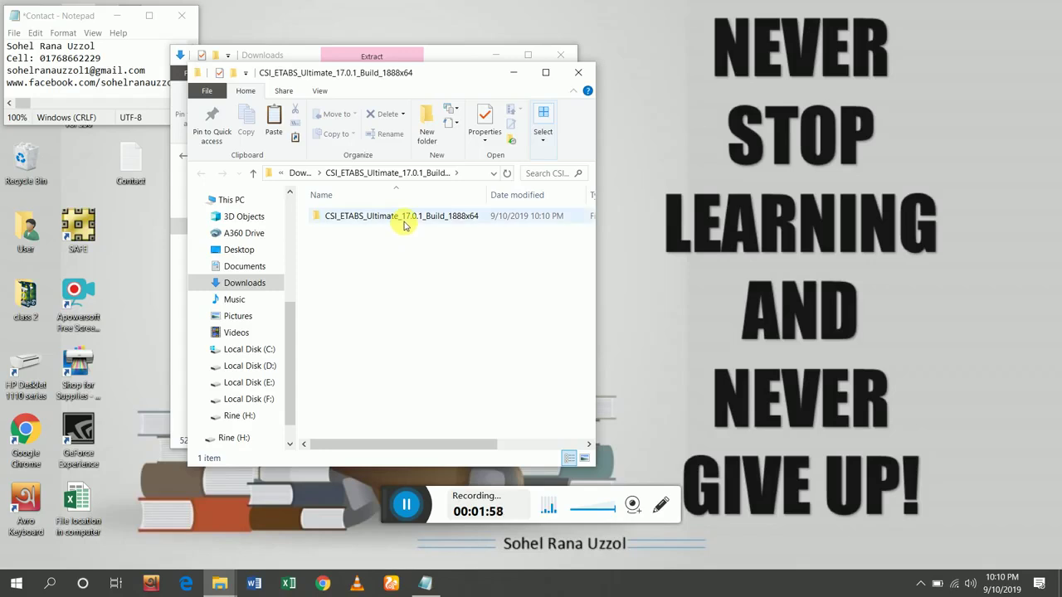
{"action": "double_click", "coordinate": [404, 220]}
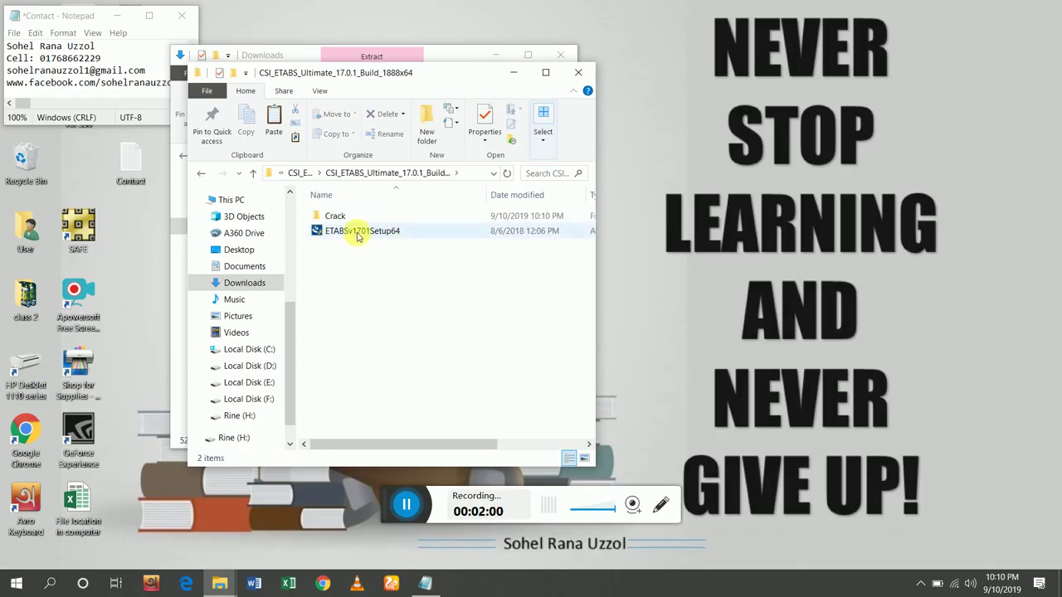
{"action": "double_click", "coordinate": [359, 237]}
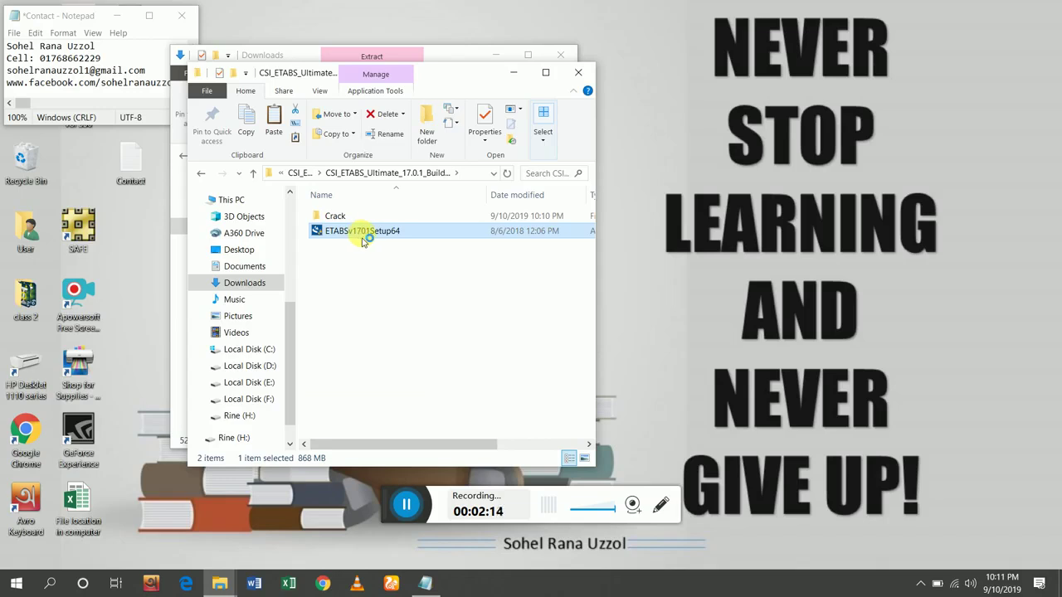
{"action": "left_click", "coordinate": [560, 56]}
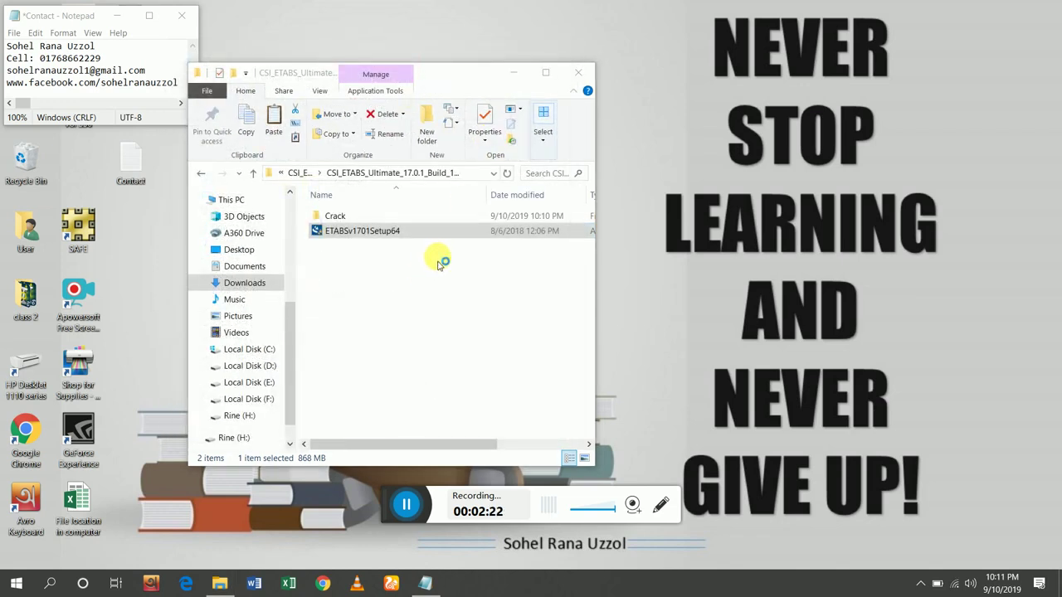
Approve the User Account Control prompt so the ETABS setup extracts and launches.
{"action": "left_click", "coordinate": [404, 506]}
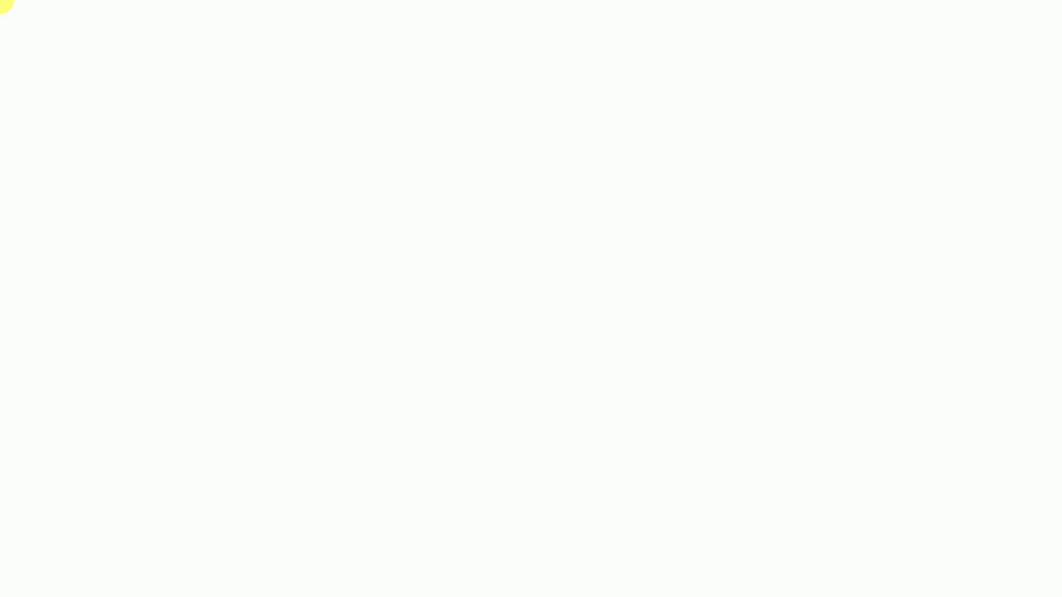
{"action": "left_click", "coordinate": [465, 394]}
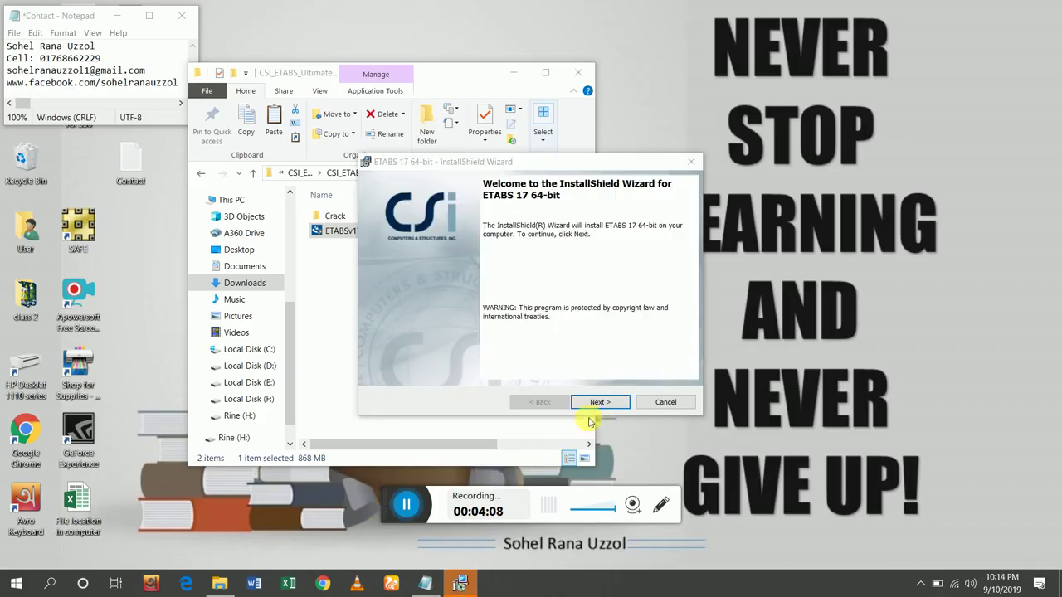
Accept the ETABS 17 license agreement terms.
{"action": "left_click", "coordinate": [599, 402]}
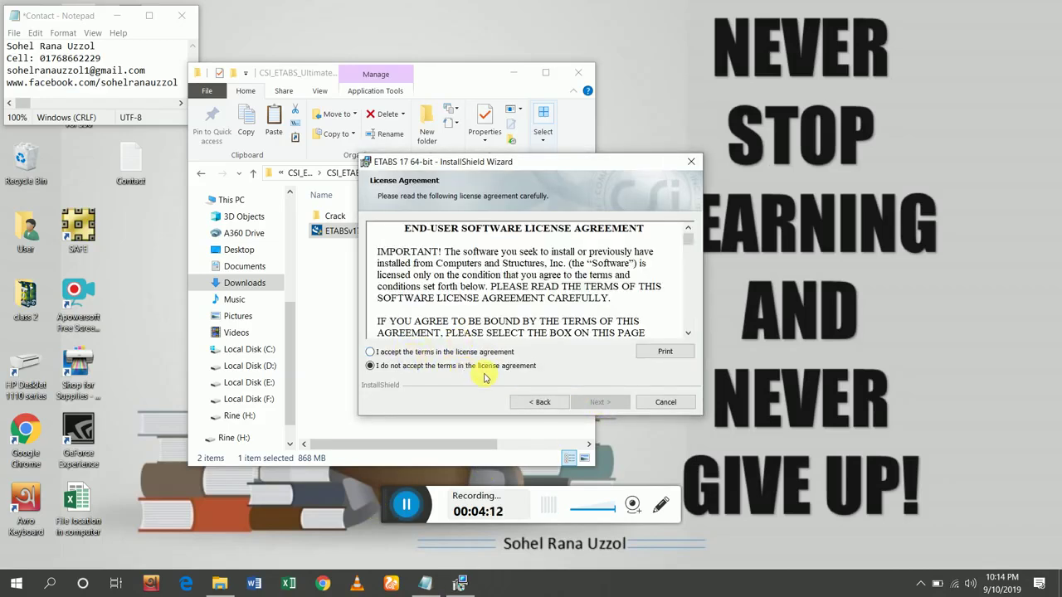
{"action": "left_click", "coordinate": [390, 352]}
{"action": "left_click", "coordinate": [608, 402]}
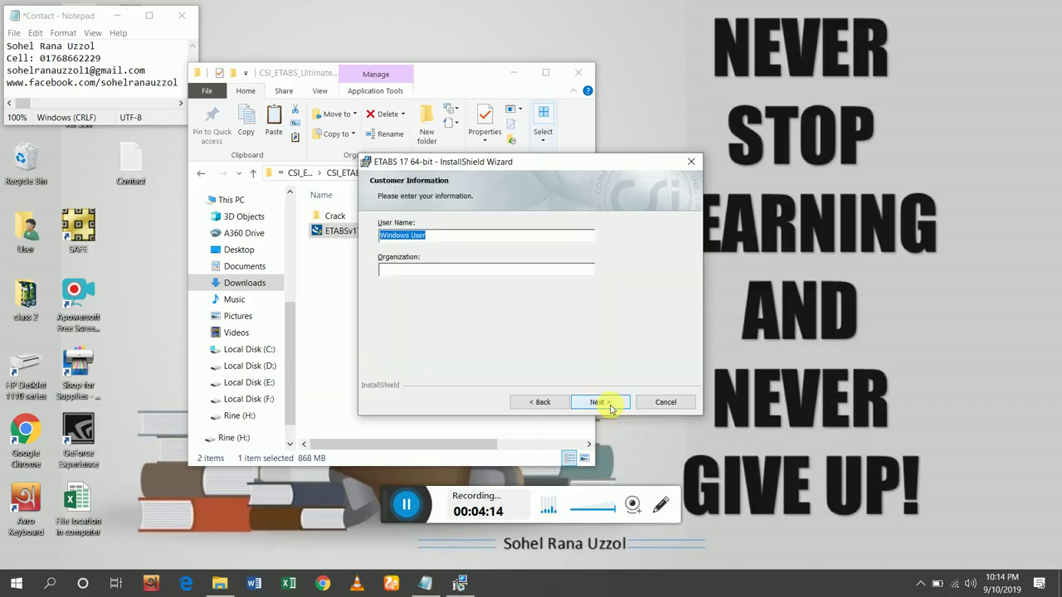
Enter the organization and replace the default user name with the user's full name.
{"action": "left_click", "coordinate": [417, 271]}
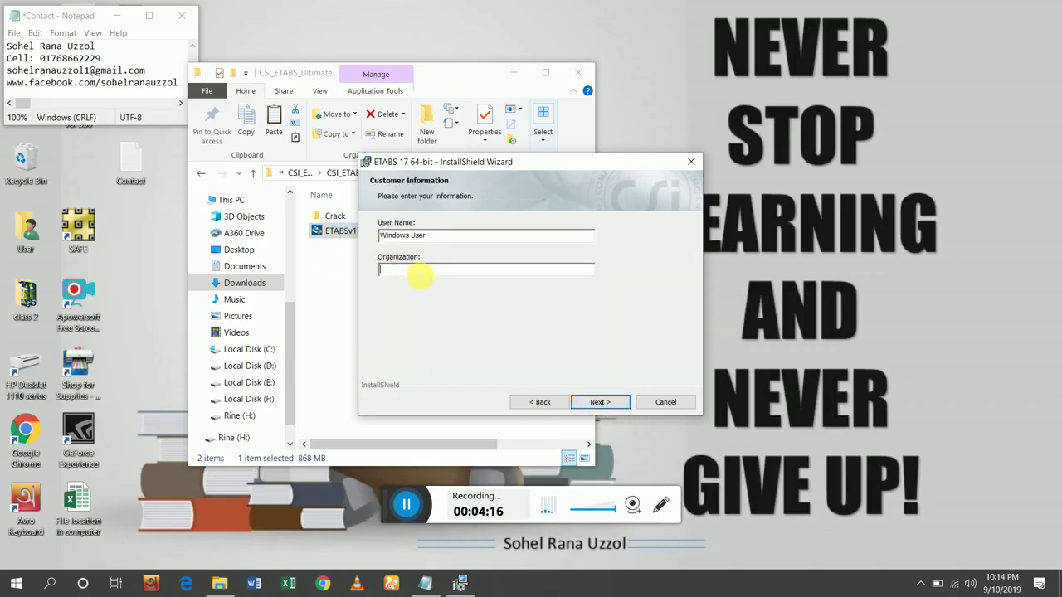
{"action": "type", "text": "SRU"}
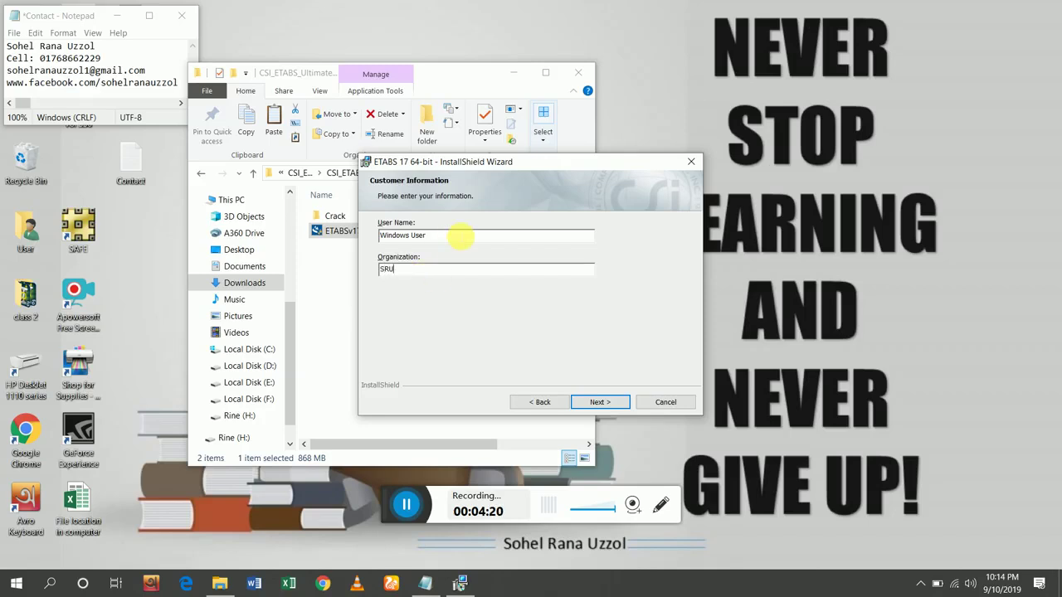
{"action": "left_click_drag", "start_coordinate": [459, 237], "coordinate": [349, 231]}
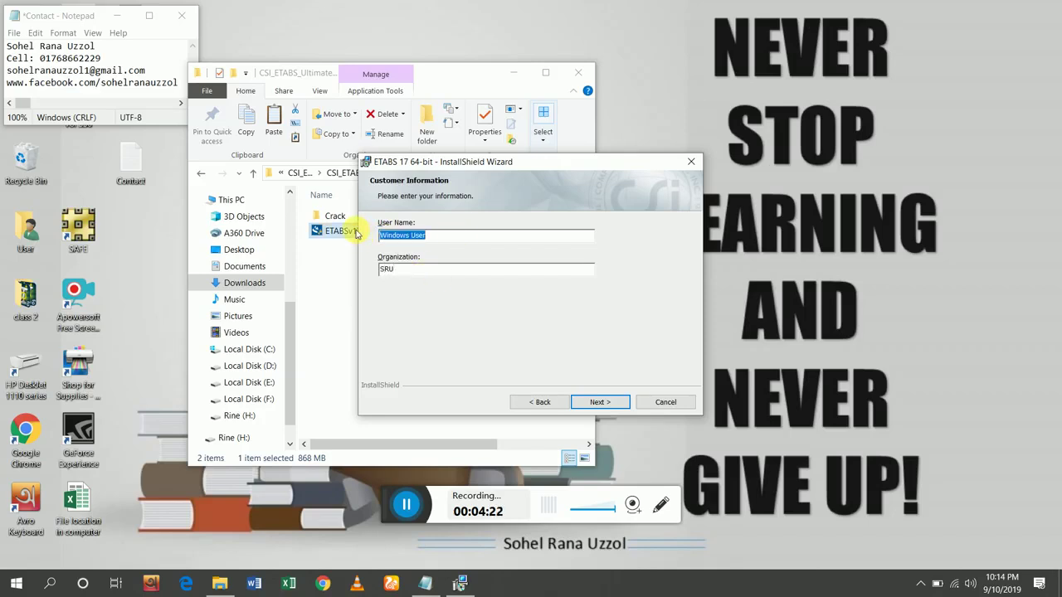
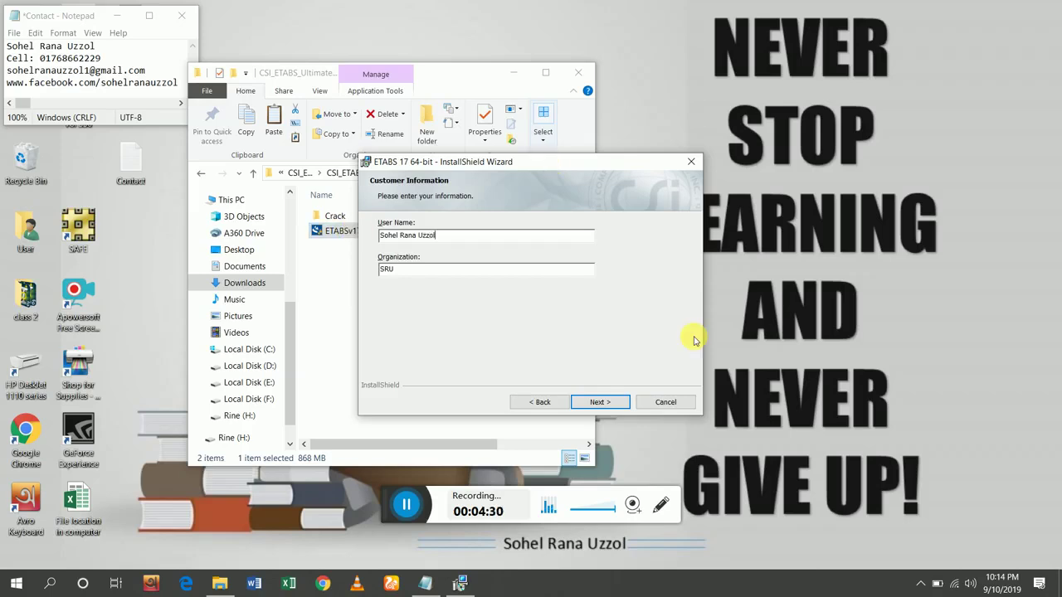
Keep native image generation enabled and start installing ETABS 17 64-bit.
{"action": "left_click", "coordinate": [601, 404]}
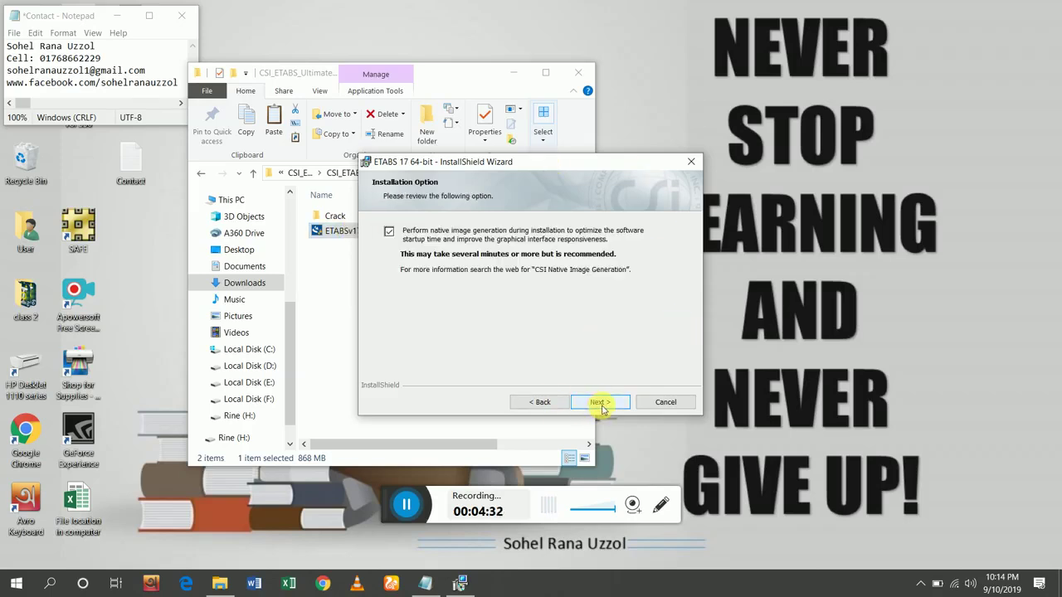
{"action": "left_click", "coordinate": [600, 404]}
{"action": "left_click", "coordinate": [601, 404]}
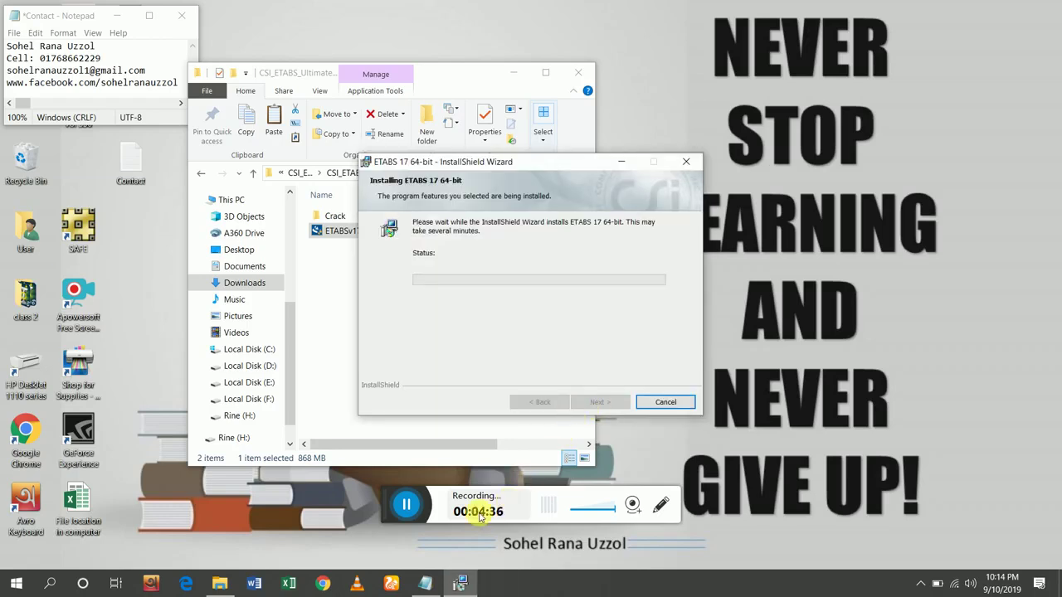
{"action": "left_click", "coordinate": [416, 504]}
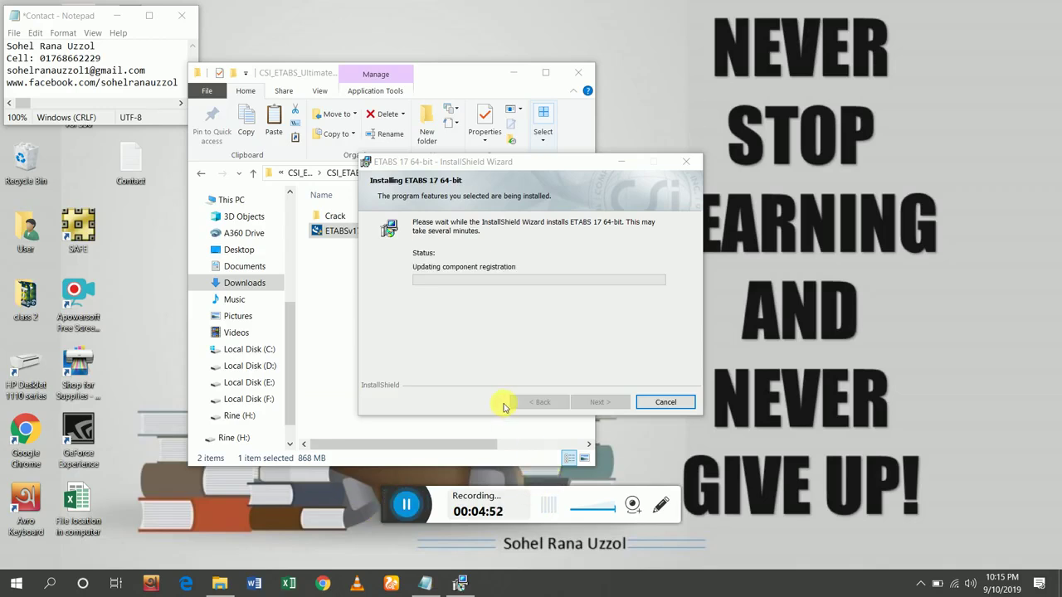
Wait while ETABS 17 installs until the License Activation prompt appears.
{"action": "left_click", "coordinate": [378, 504]}
{"action": "left_click", "coordinate": [378, 504]}
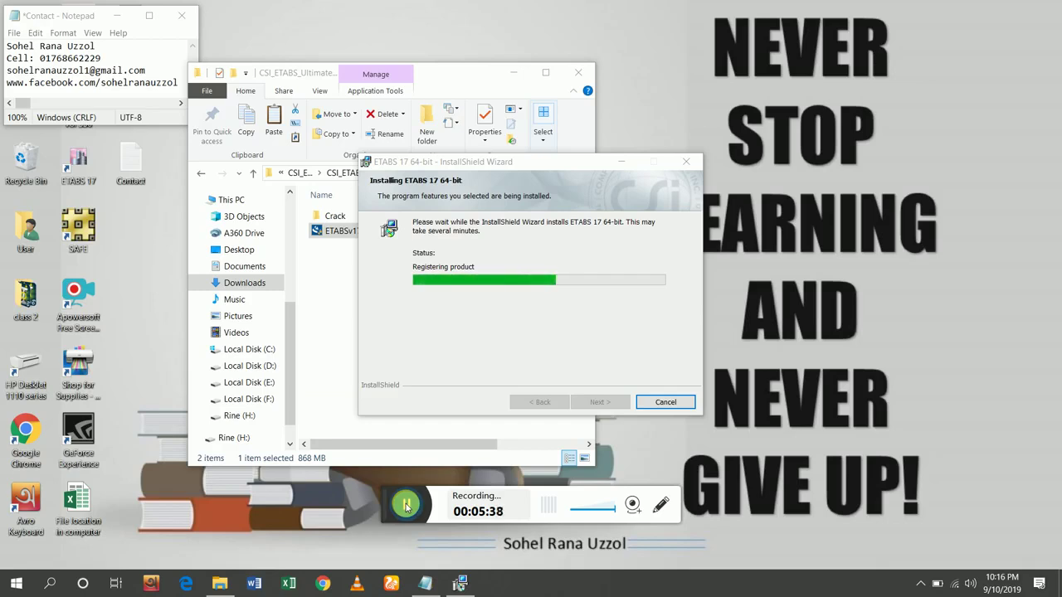
{"action": "left_click", "coordinate": [369, 505]}
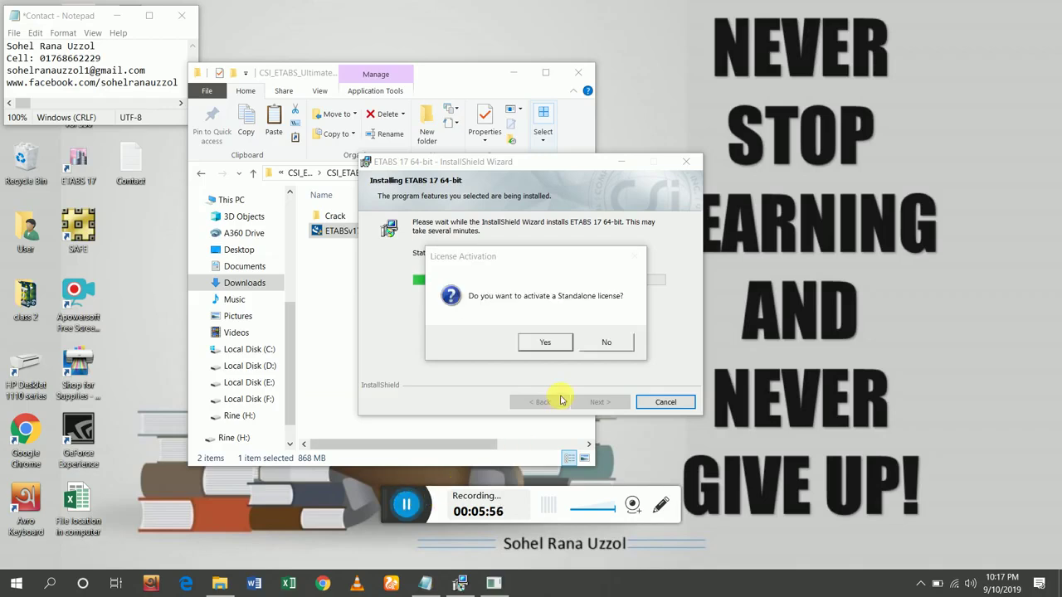
Decline standalone license activation so native image compilation of ETABSv17 begins.
{"action": "left_click", "coordinate": [607, 342]}
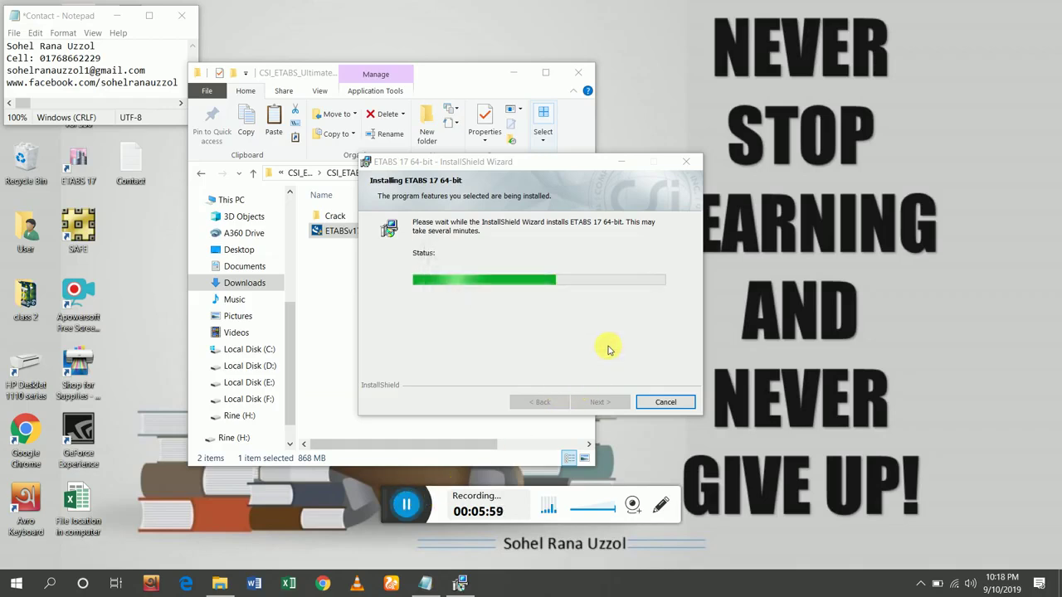
{"action": "left_click", "coordinate": [404, 508]}
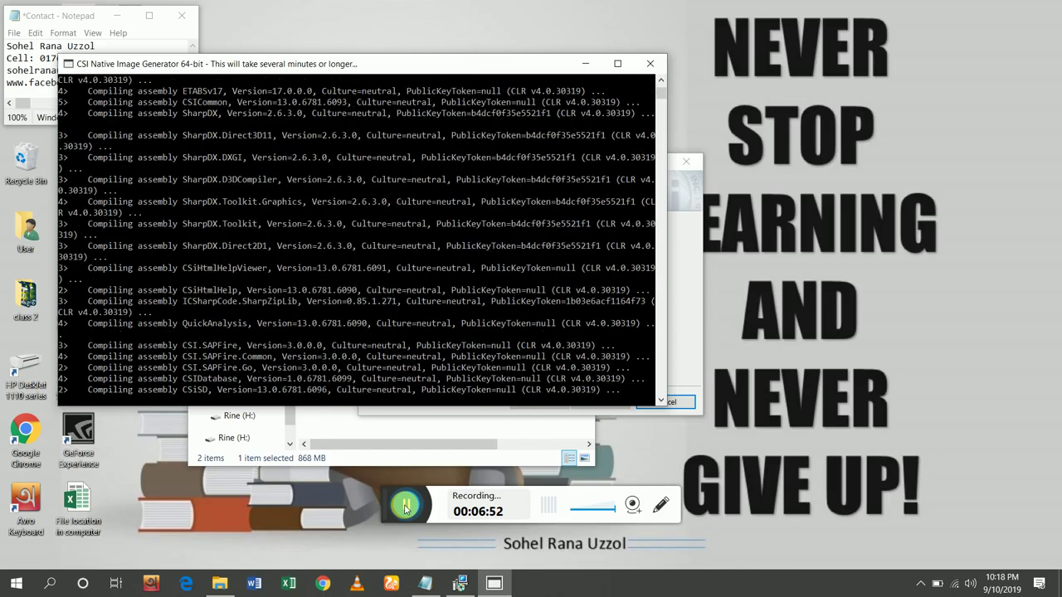
Let the Native Image Generator continue compiling CSIWallDesigner, CSIOpenGL and IfcImportExport.
{"action": "left_click", "coordinate": [405, 509]}
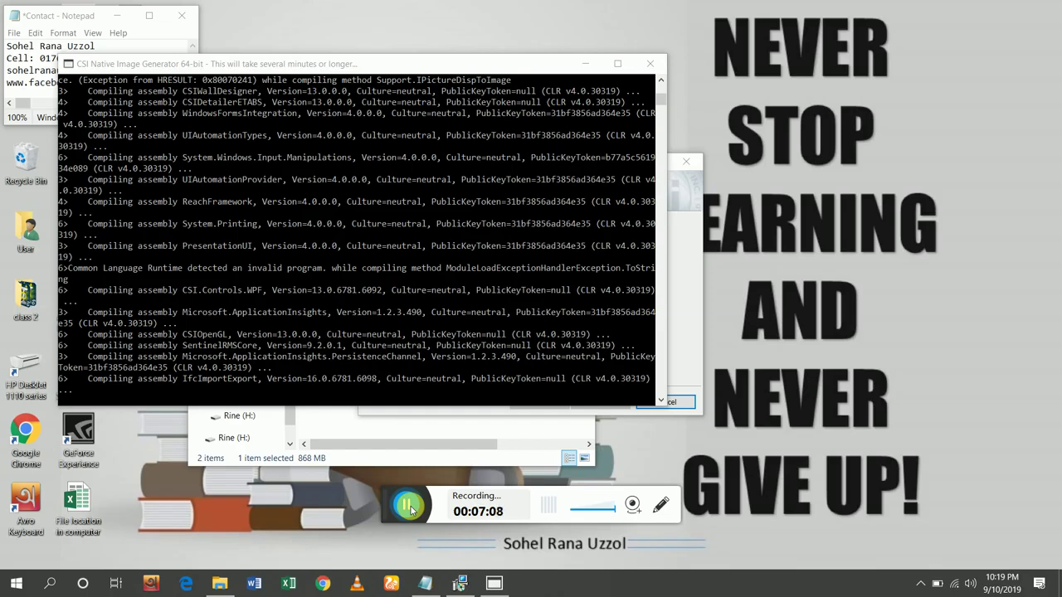
{"action": "left_click", "coordinate": [407, 505]}
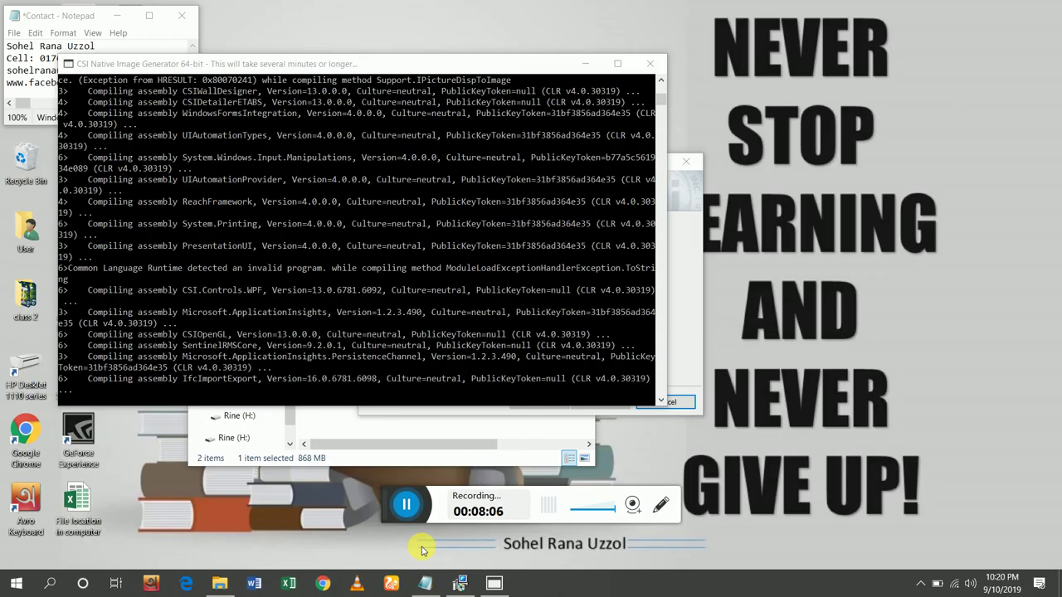
Let the Native Image Generator compile the ETABS assemblies while scrolling its output up to IfcImportExport.
{"action": "left_click", "coordinate": [402, 505]}
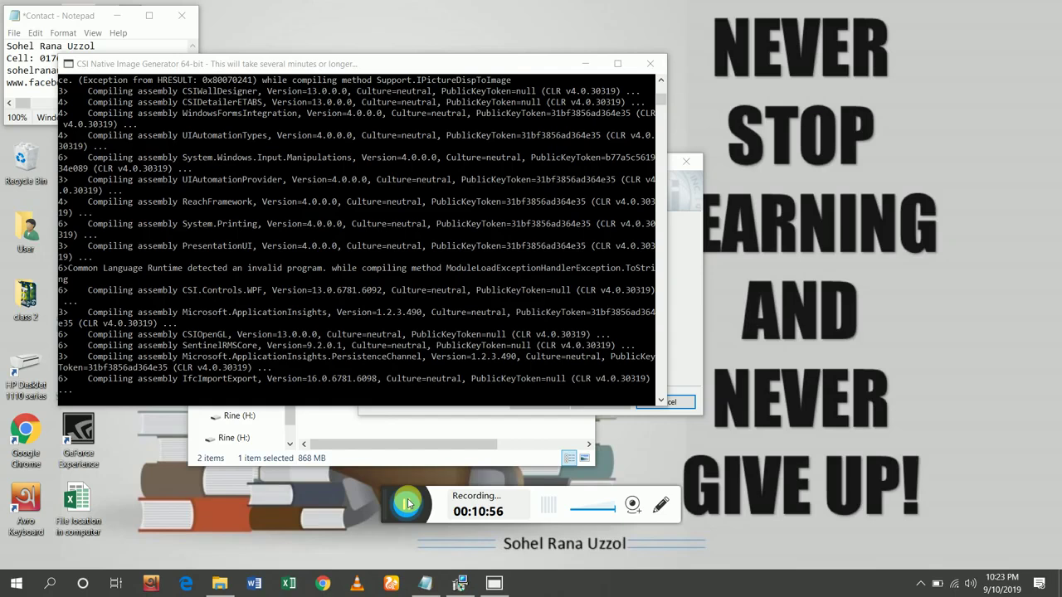
{"action": "scroll", "coordinate": [413, 311], "scroll_direction": "down", "scroll_amount": 2}
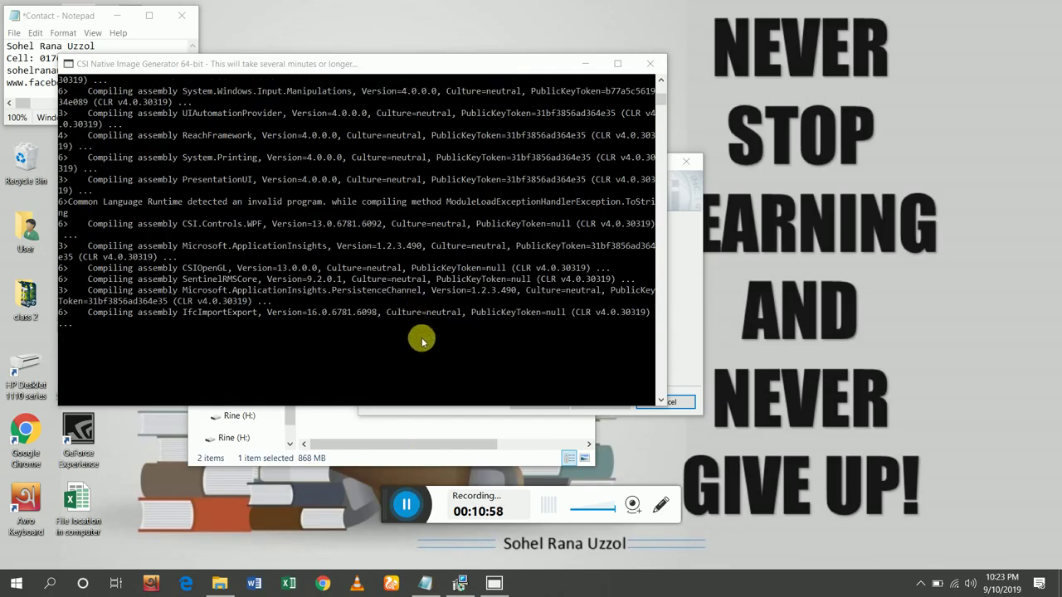
{"action": "scroll", "coordinate": [423, 339], "scroll_direction": "up", "scroll_amount": 1}
{"action": "scroll", "coordinate": [423, 338], "scroll_direction": "down", "scroll_amount": 1}
{"action": "scroll", "coordinate": [423, 339], "scroll_direction": "up", "scroll_amount": 1}
{"action": "scroll", "coordinate": [424, 339], "scroll_direction": "down", "scroll_amount": 1}
{"action": "scroll", "coordinate": [423, 338], "scroll_direction": "up", "scroll_amount": 1}
{"action": "scroll", "coordinate": [423, 339], "scroll_direction": "down", "scroll_amount": 1}
{"action": "scroll", "coordinate": [423, 338], "scroll_direction": "up", "scroll_amount": 1}
{"action": "scroll", "coordinate": [423, 339], "scroll_direction": "down", "scroll_amount": 1}
{"action": "scroll", "coordinate": [423, 338], "scroll_direction": "up", "scroll_amount": 1}
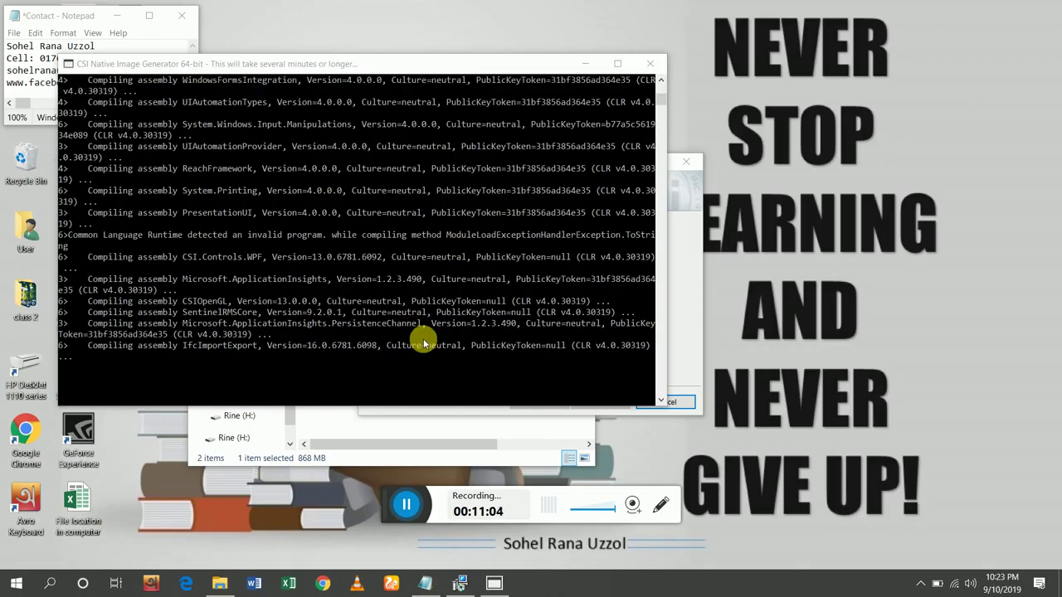
{"action": "scroll", "coordinate": [423, 339], "scroll_direction": "down", "scroll_amount": 1}
{"action": "scroll", "coordinate": [423, 338], "scroll_direction": "up", "scroll_amount": 2}
{"action": "scroll", "coordinate": [423, 338], "scroll_direction": "down", "scroll_amount": 1}
{"action": "scroll", "coordinate": [423, 338], "scroll_direction": "down", "scroll_amount": 1}
{"action": "scroll", "coordinate": [423, 338], "scroll_direction": "up", "scroll_amount": 1}
{"action": "scroll", "coordinate": [423, 338], "scroll_direction": "up", "scroll_amount": 1}
{"action": "scroll", "coordinate": [423, 339], "scroll_direction": "down", "scroll_amount": 1}
{"action": "scroll", "coordinate": [423, 377], "scroll_direction": "up", "scroll_amount": 1}
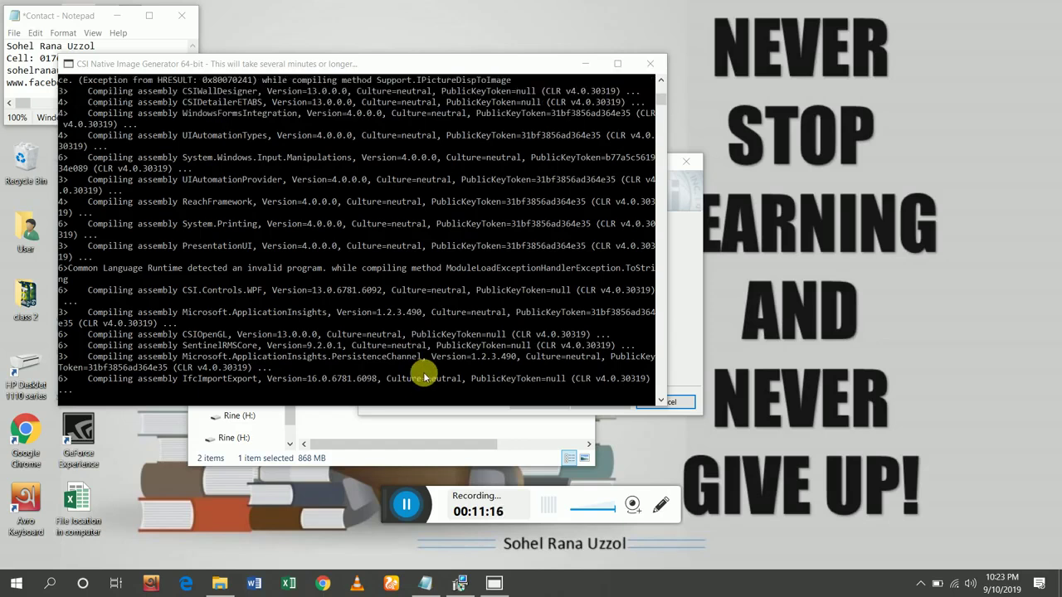
{"action": "scroll", "coordinate": [423, 377], "scroll_direction": "down", "scroll_amount": 1}
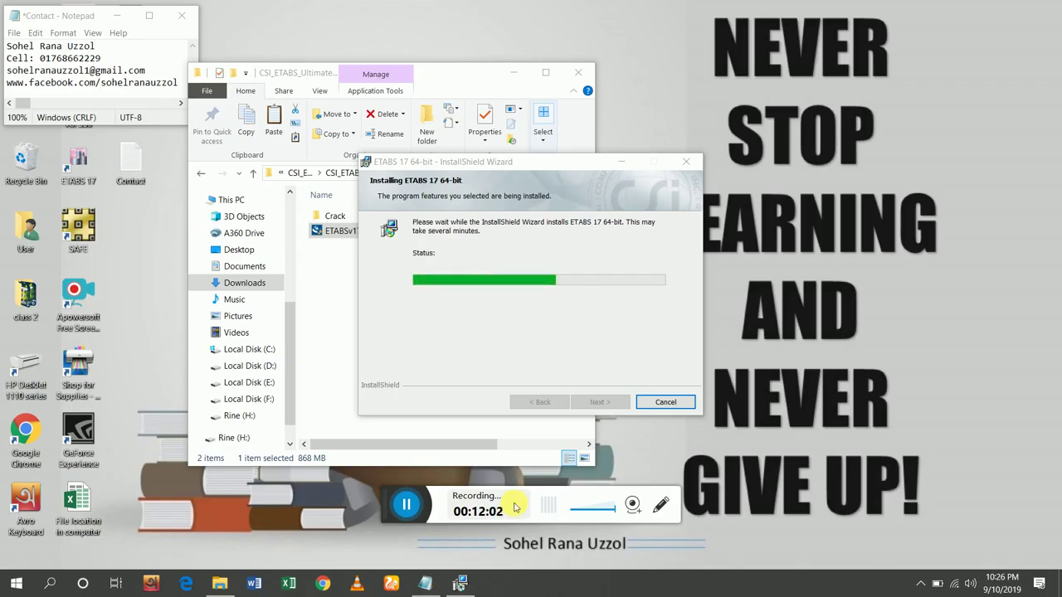
Let the ETABS 17 64-bit installation finish until the 'InstallShield Wizard Completed' page appears.
{"action": "left_click", "coordinate": [531, 166]}
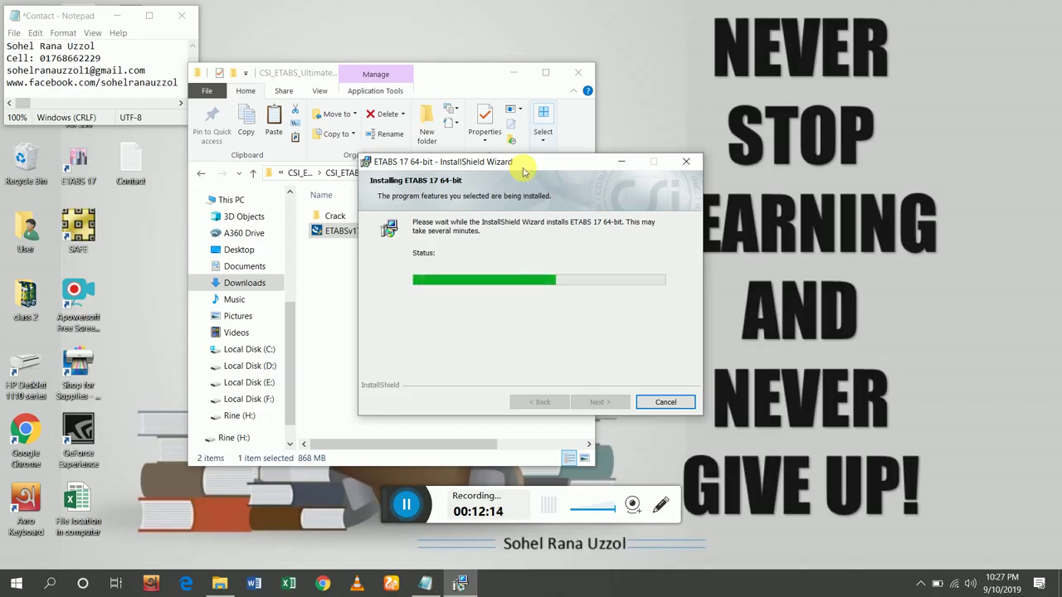
{"action": "left_click", "coordinate": [523, 172]}
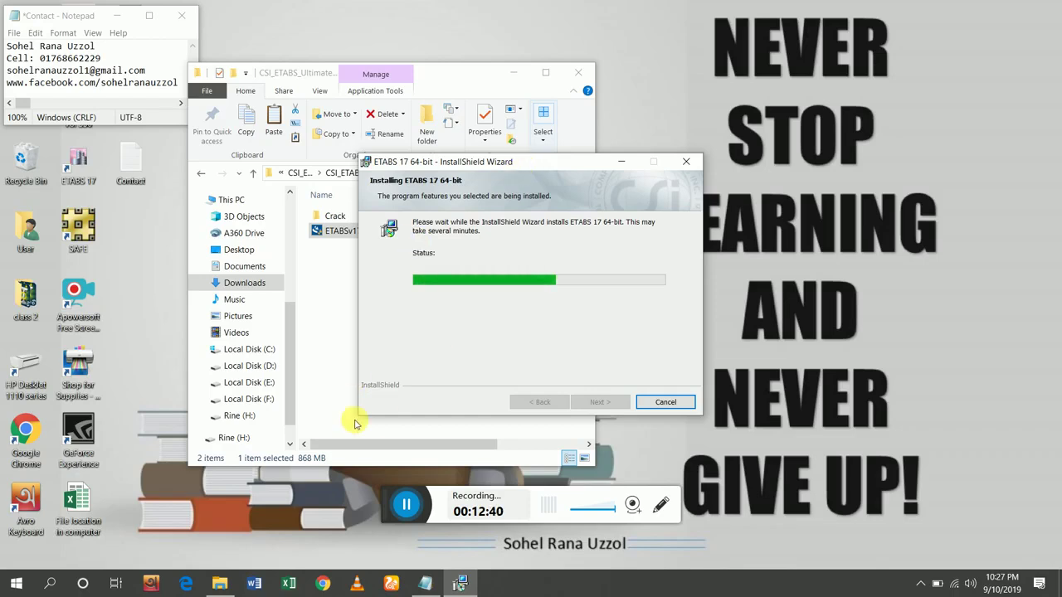
{"action": "left_click", "coordinate": [406, 504]}
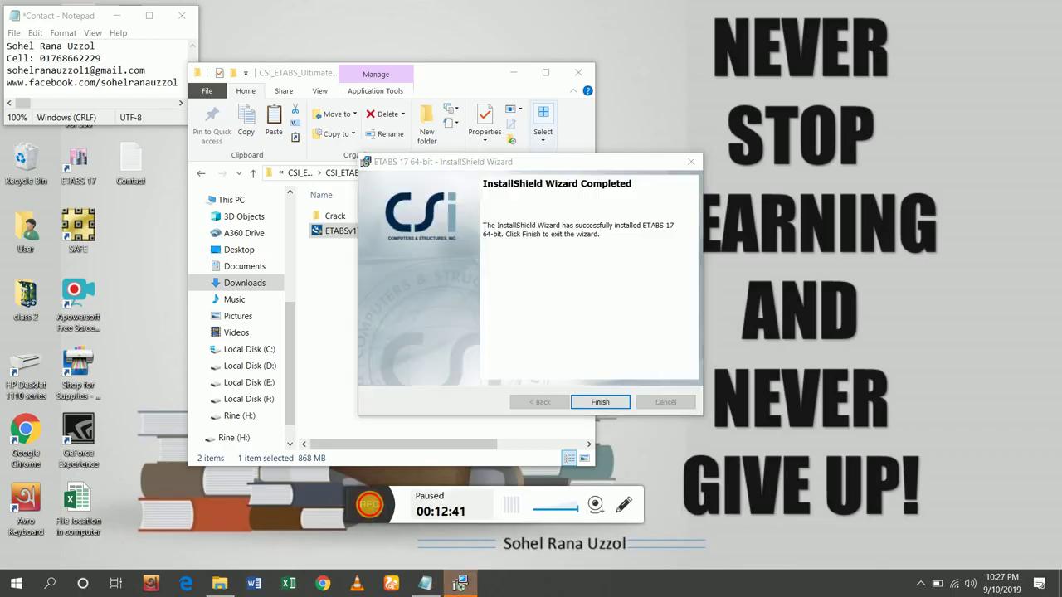
Finish the installer, create a desktop folder named 'Original', and close Contact.txt without saving.
{"action": "left_click", "coordinate": [599, 403]}
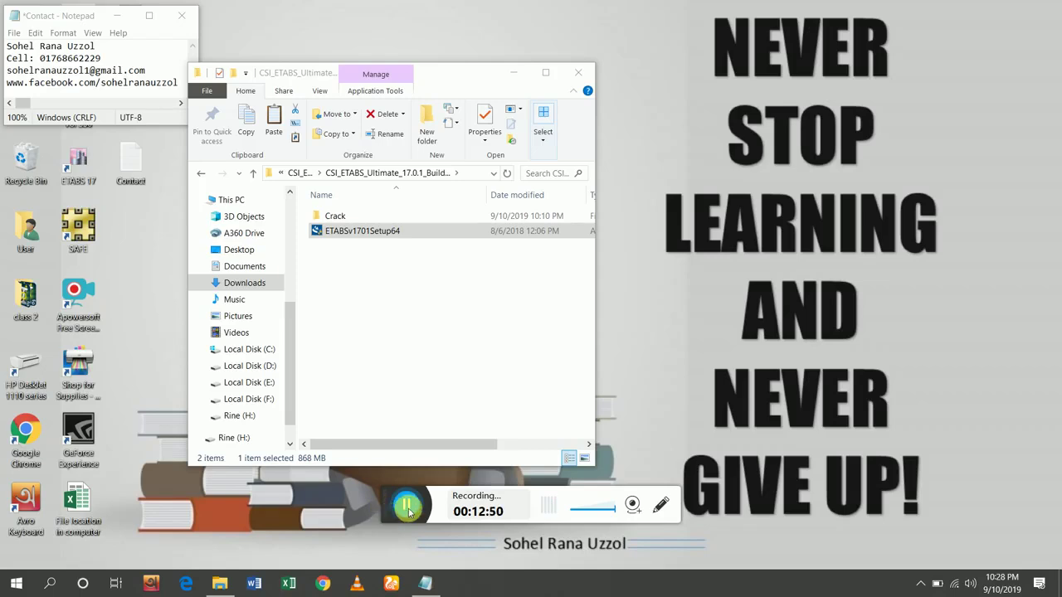
{"action": "right_click", "coordinate": [747, 212]}
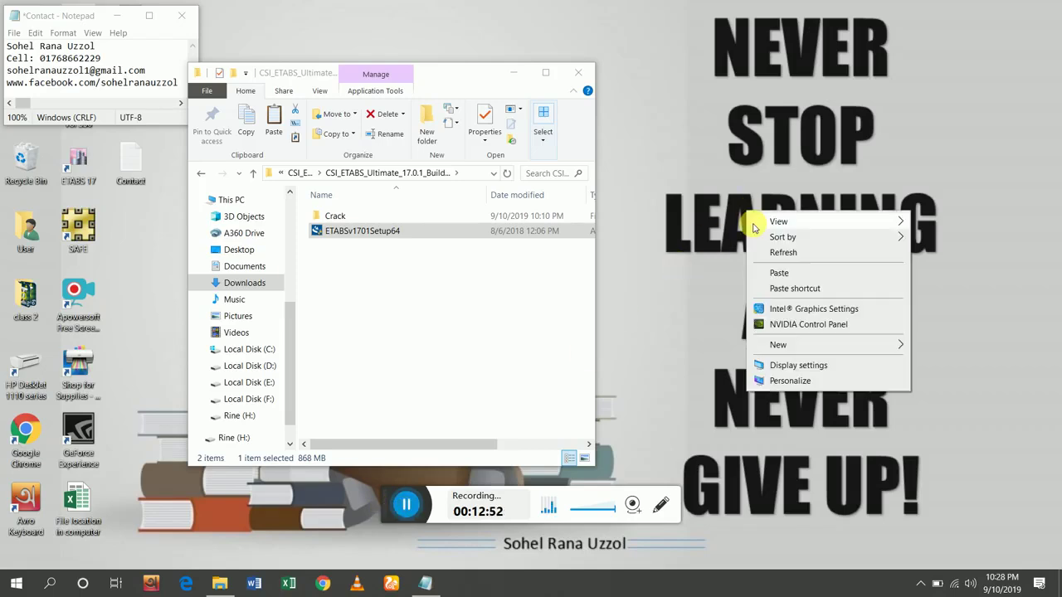
{"action": "left_click", "coordinate": [784, 347]}
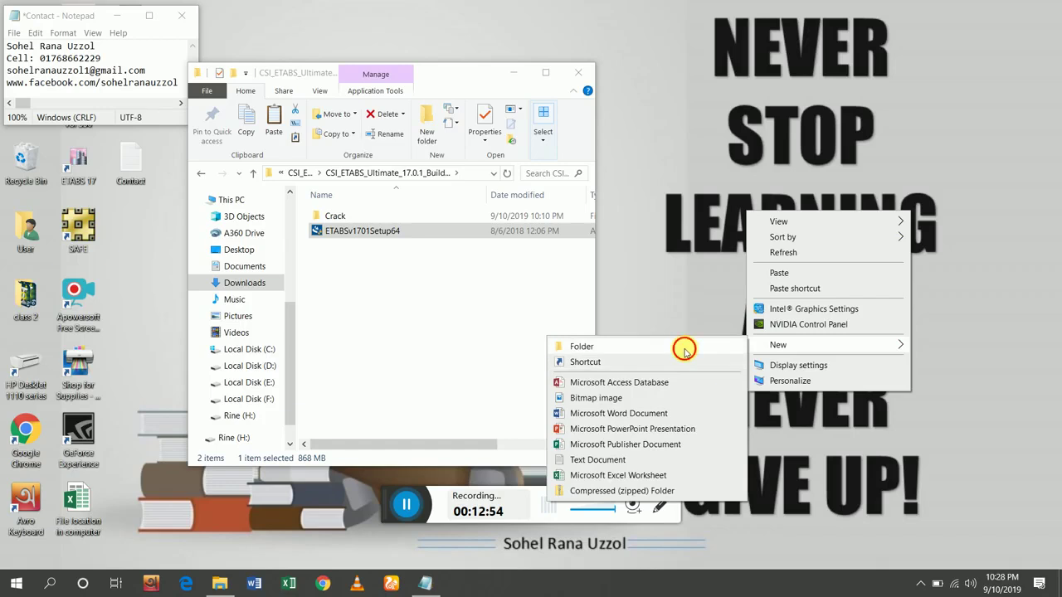
{"action": "left_click", "coordinate": [680, 346]}
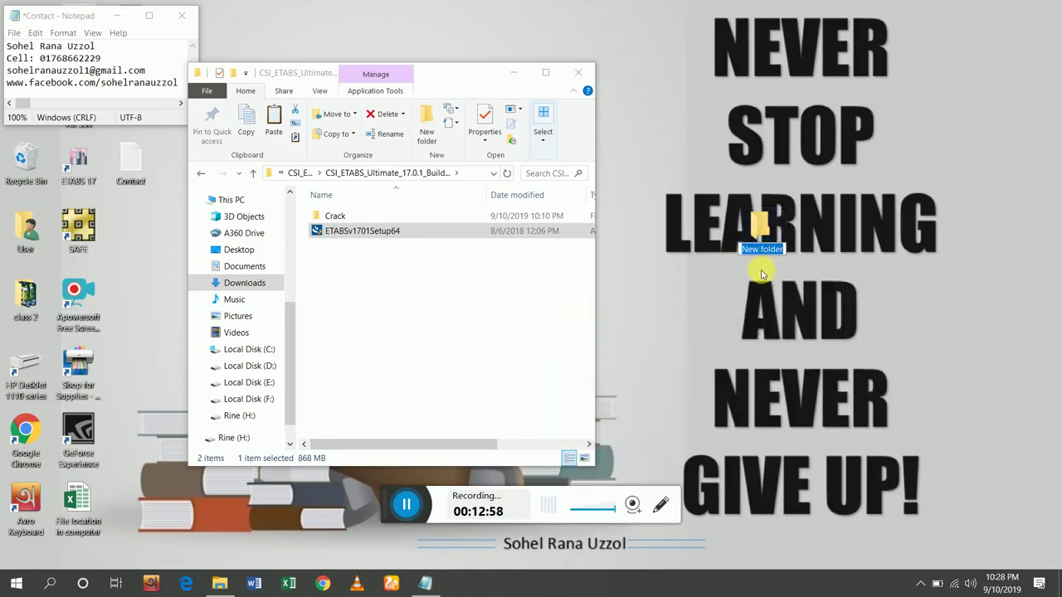
{"action": "type", "text": "O"}
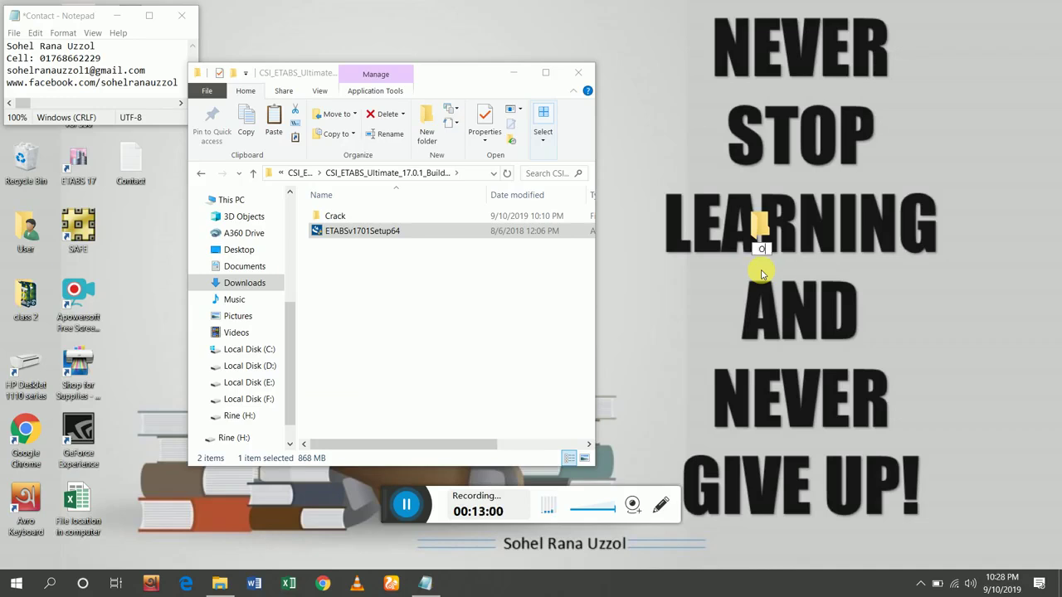
{"action": "type", "text": "riginal"}
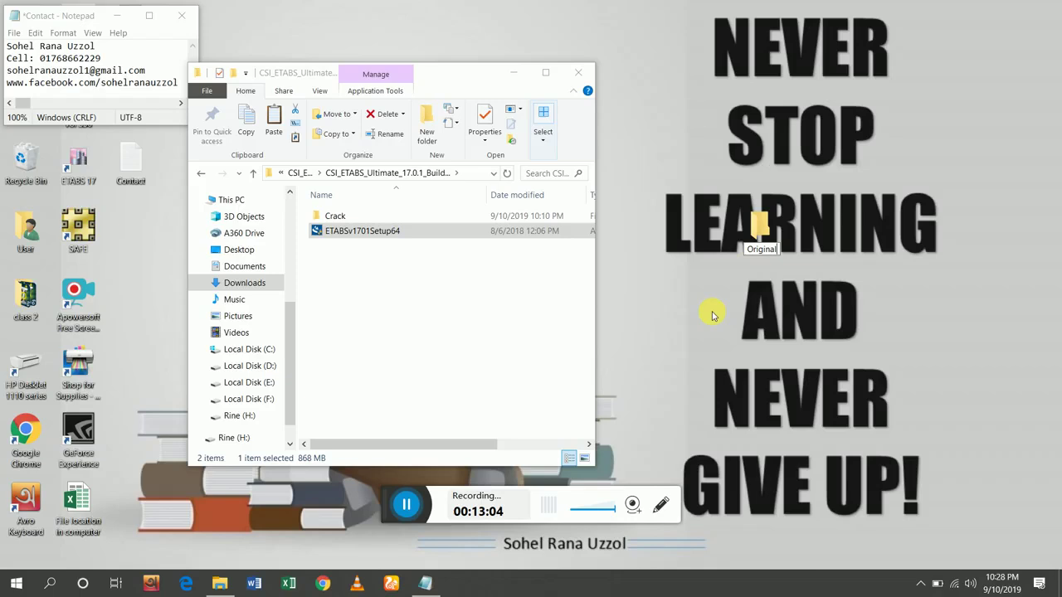
{"action": "key", "text": "Return"}
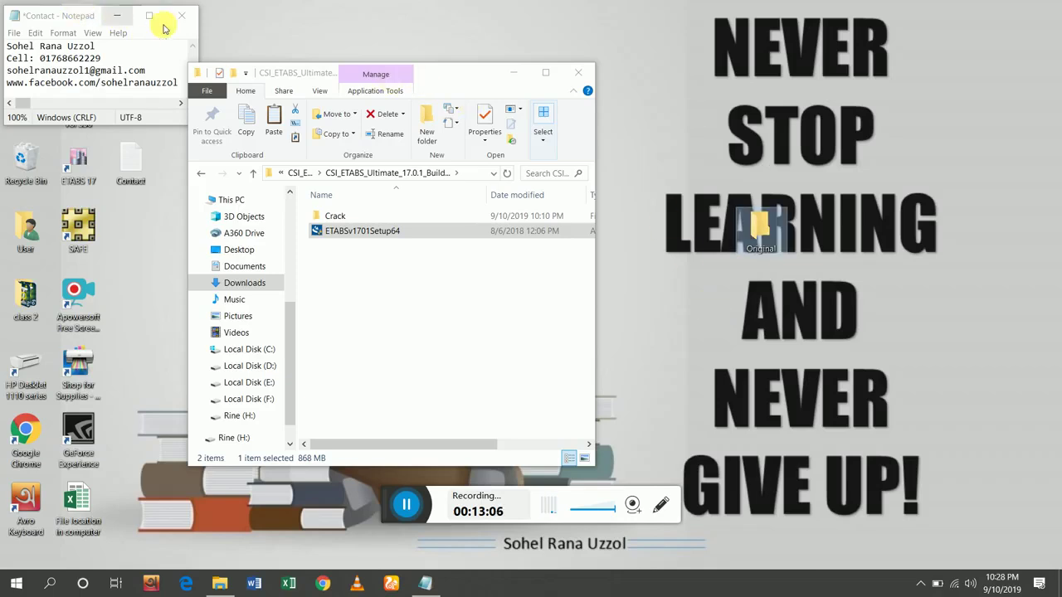
{"action": "left_click", "coordinate": [177, 17]}
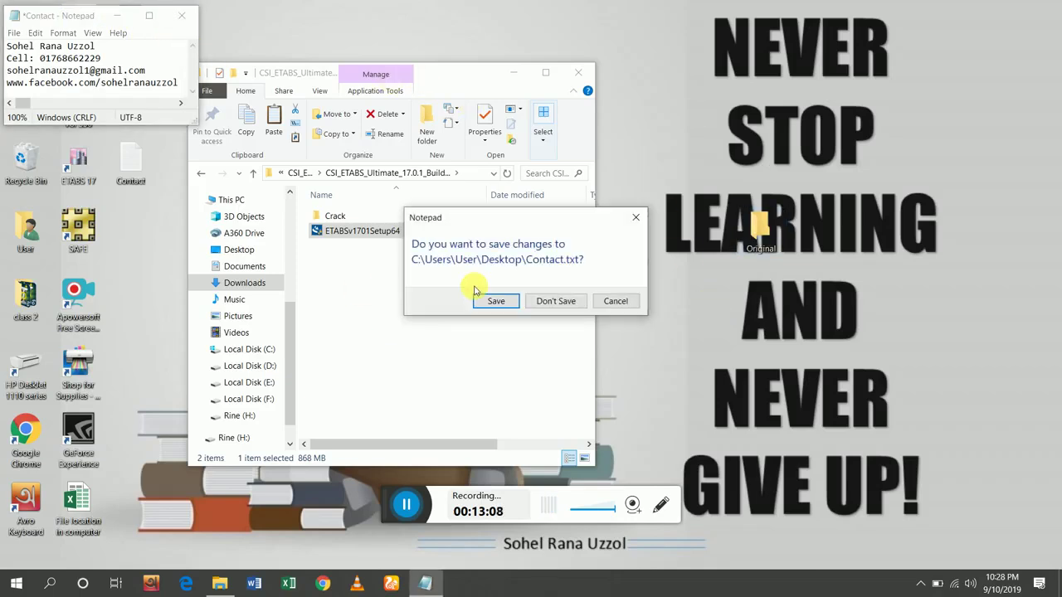
{"action": "left_click", "coordinate": [568, 302]}
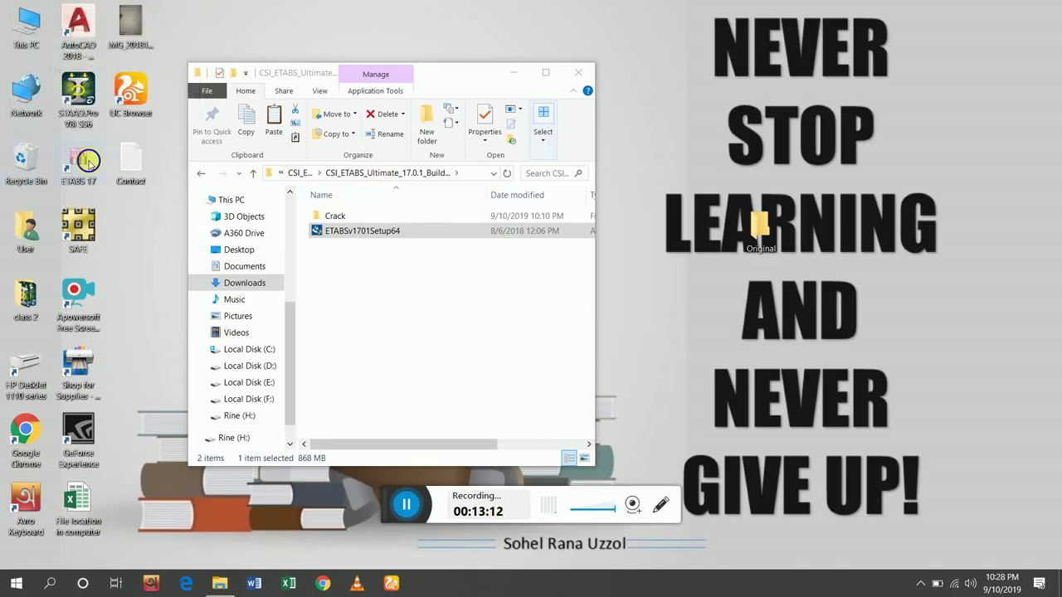
Open the file location of the ETABS 17 desktop shortcut to reveal its installation folder.
{"action": "left_click", "coordinate": [90, 162]}
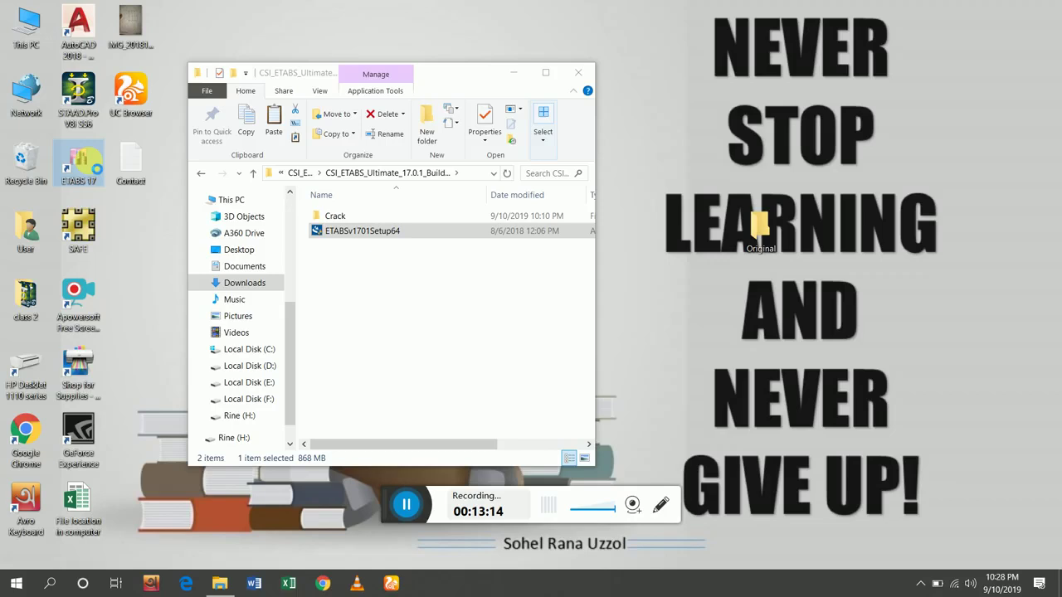
{"action": "right_click", "coordinate": [91, 165]}
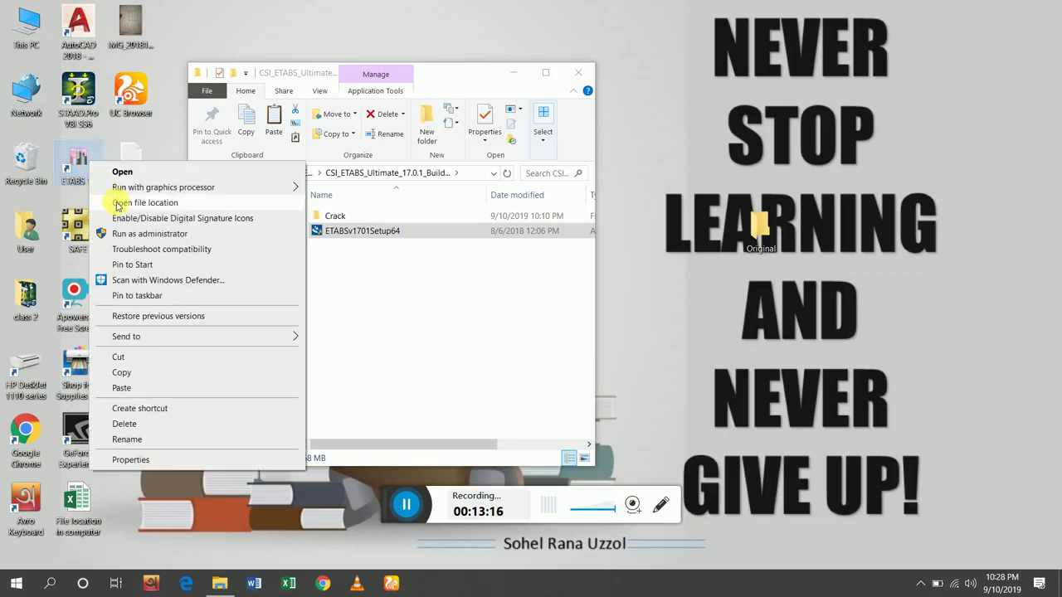
{"action": "left_click", "coordinate": [117, 204]}
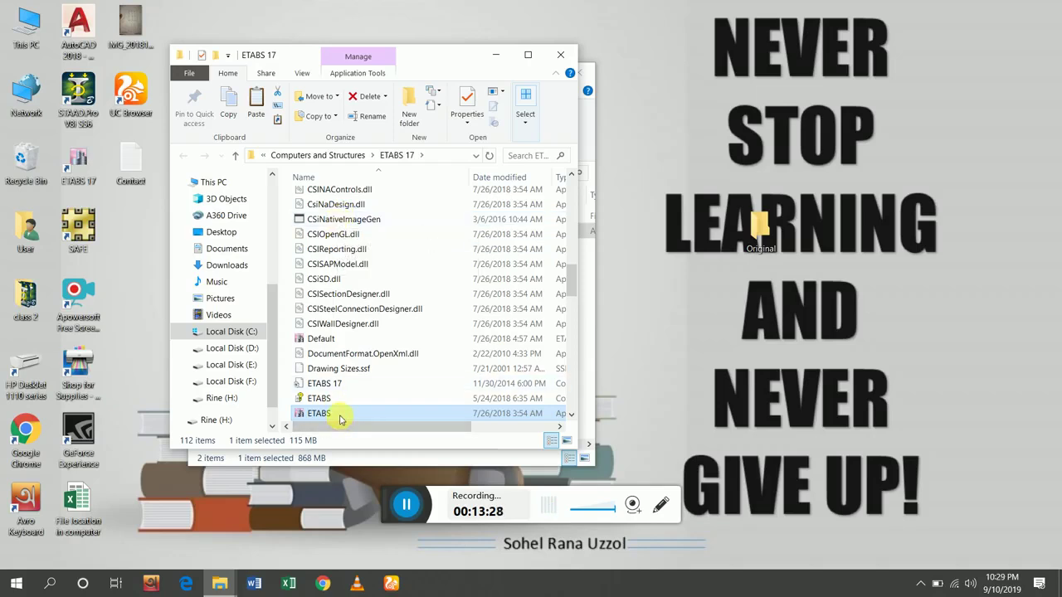
Copy ETABS.exe from the ETABS 17 folder into the desktop Original folder, then refresh the desktop.
{"action": "double_click", "coordinate": [341, 419]}
{"action": "right_click", "coordinate": [340, 414]}
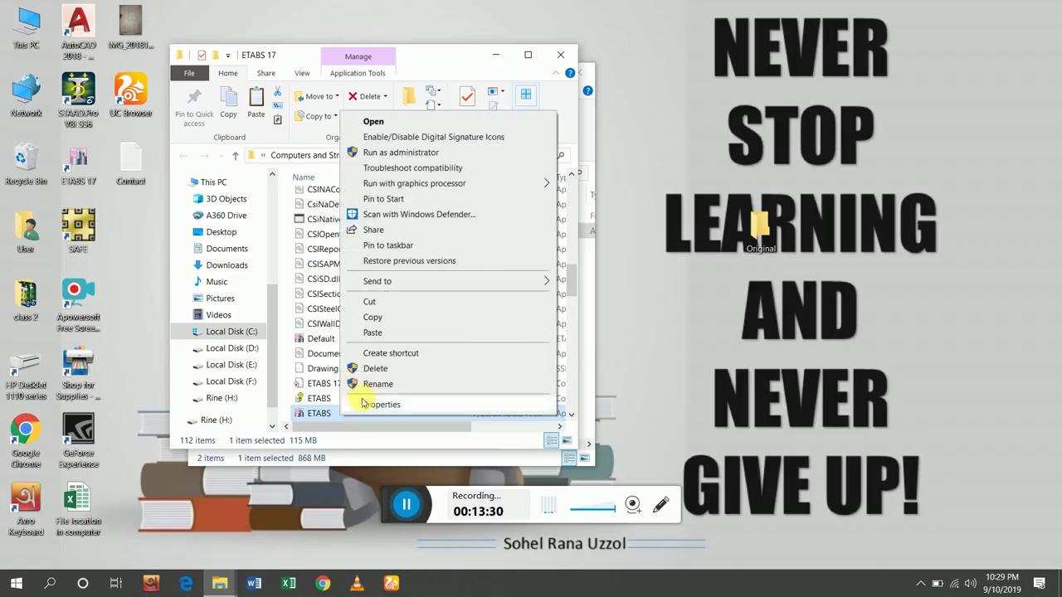
{"action": "left_click", "coordinate": [381, 320]}
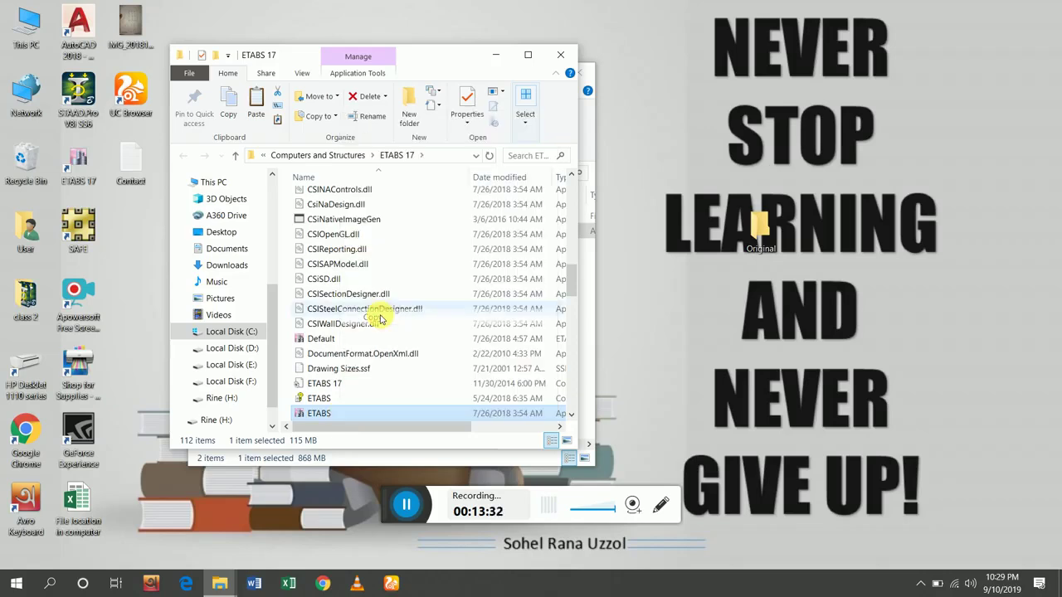
{"action": "left_click", "coordinate": [764, 224]}
{"action": "right_click", "coordinate": [764, 224]}
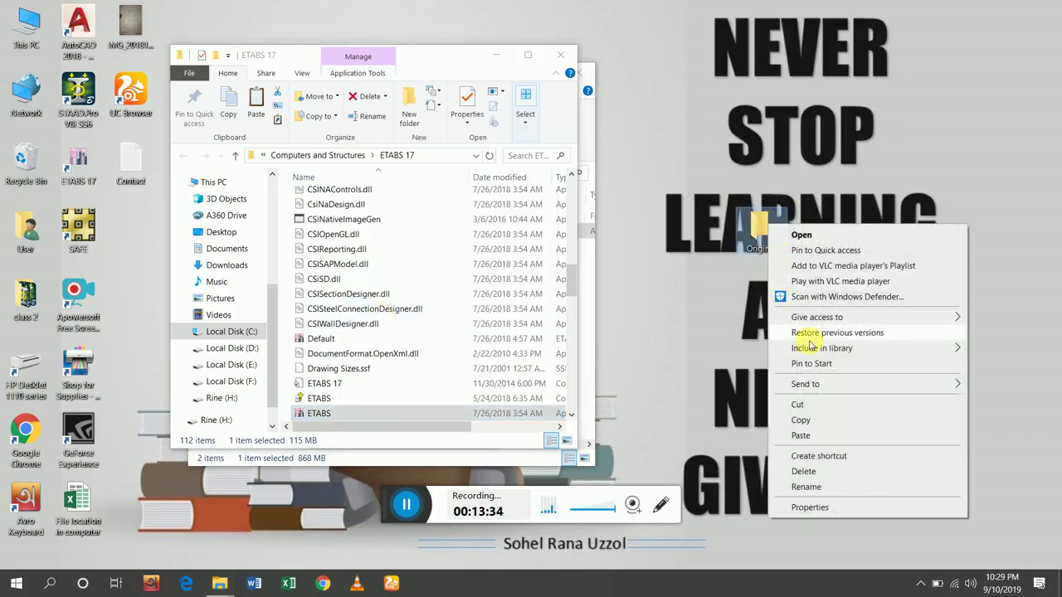
{"action": "left_click", "coordinate": [802, 436]}
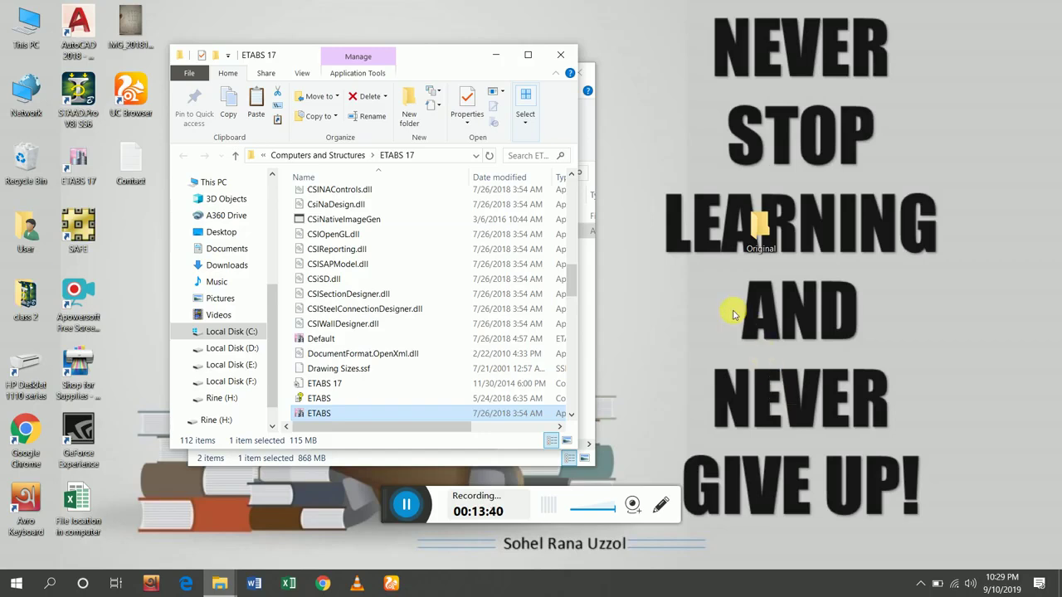
{"action": "right_click", "coordinate": [706, 259]}
{"action": "left_click", "coordinate": [740, 299]}
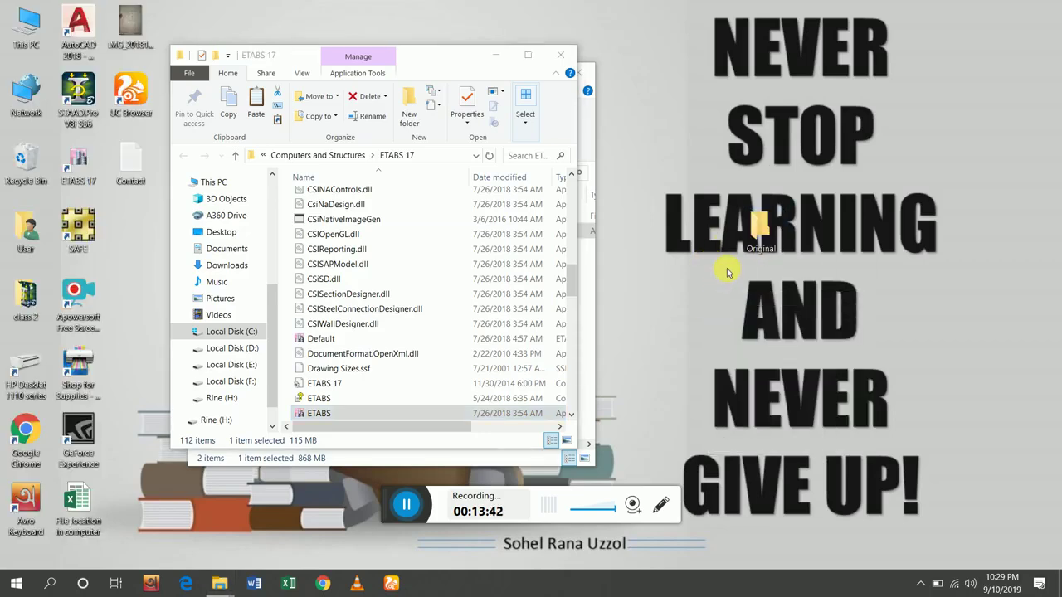
{"action": "mouse_move", "coordinate": [760, 233]}
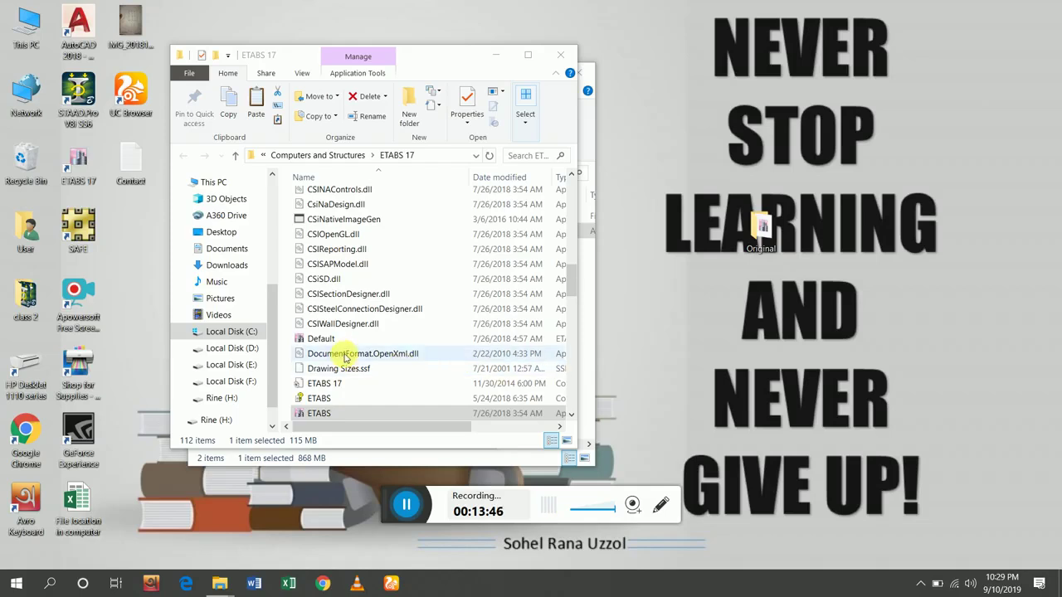
Run CSiNativeImageGen as administrator and uninstall the ETABS.exe native image with F4.
{"action": "left_click", "coordinate": [330, 221]}
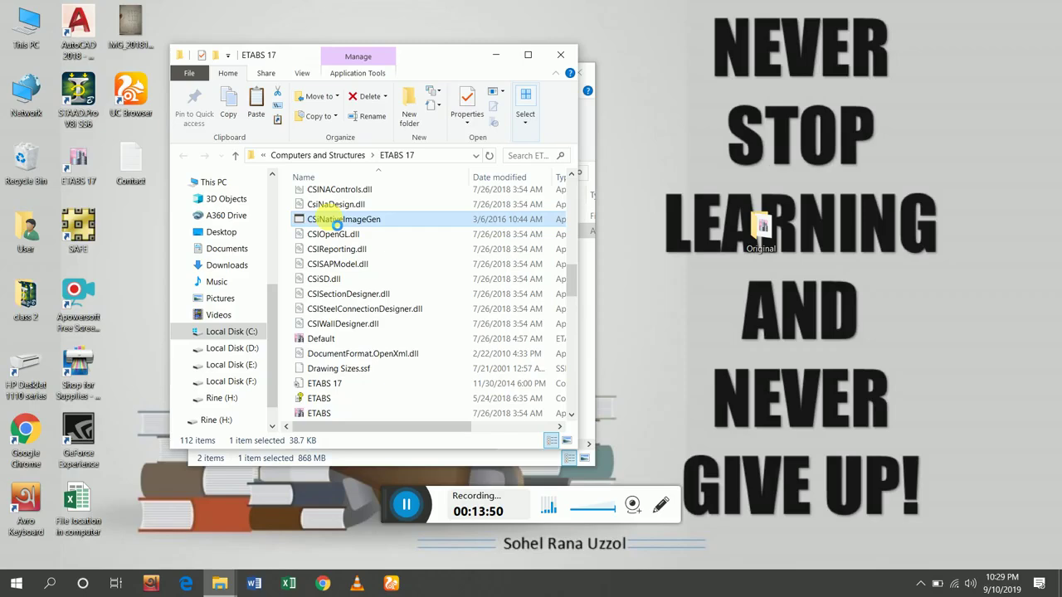
{"action": "right_click", "coordinate": [330, 219]}
{"action": "left_click", "coordinate": [356, 260]}
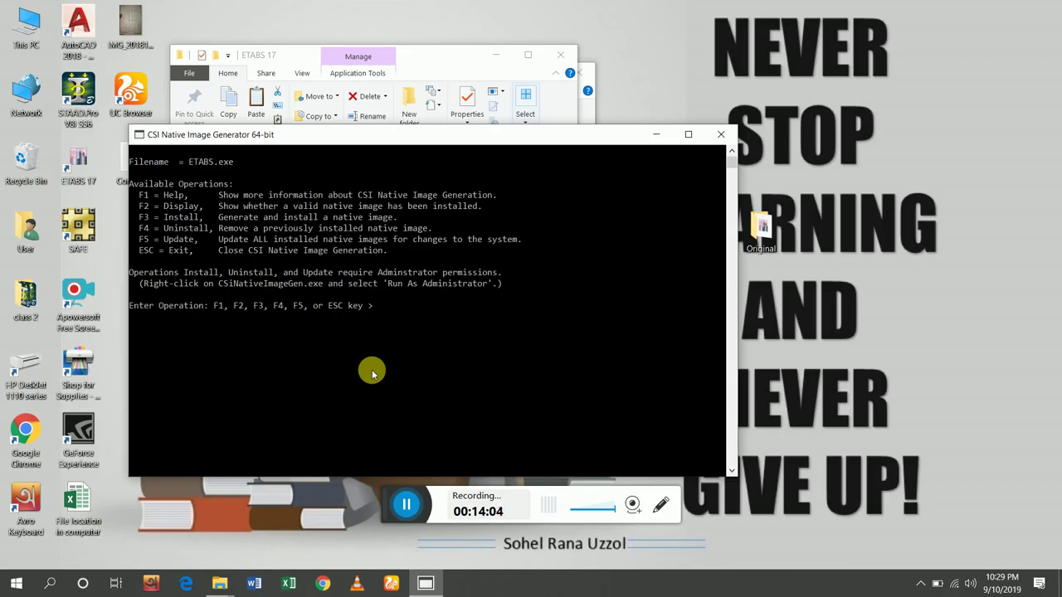
{"action": "key", "text": "F4"}
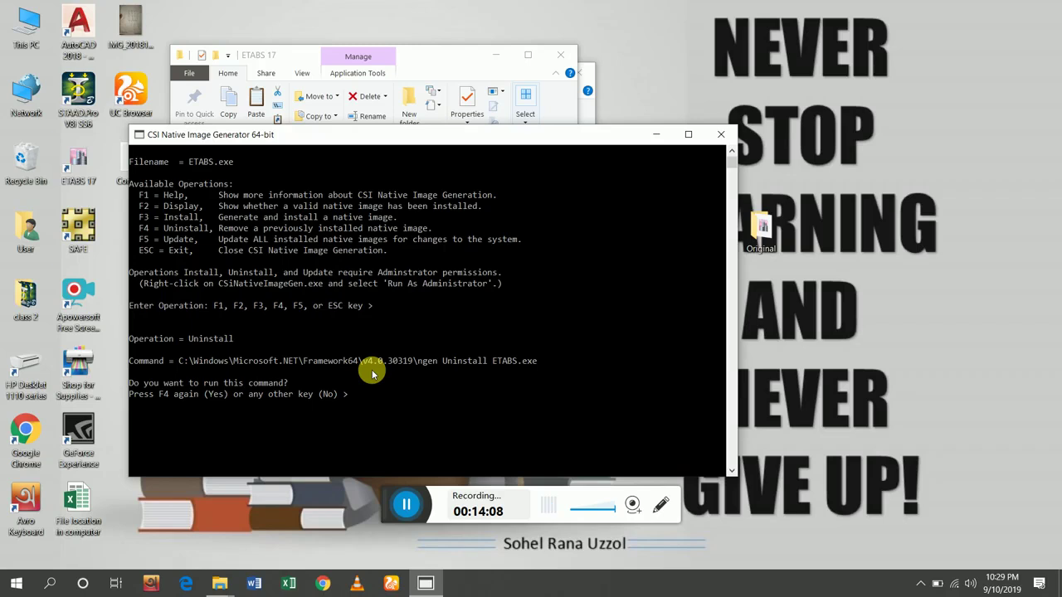
{"action": "key", "text": "F4"}
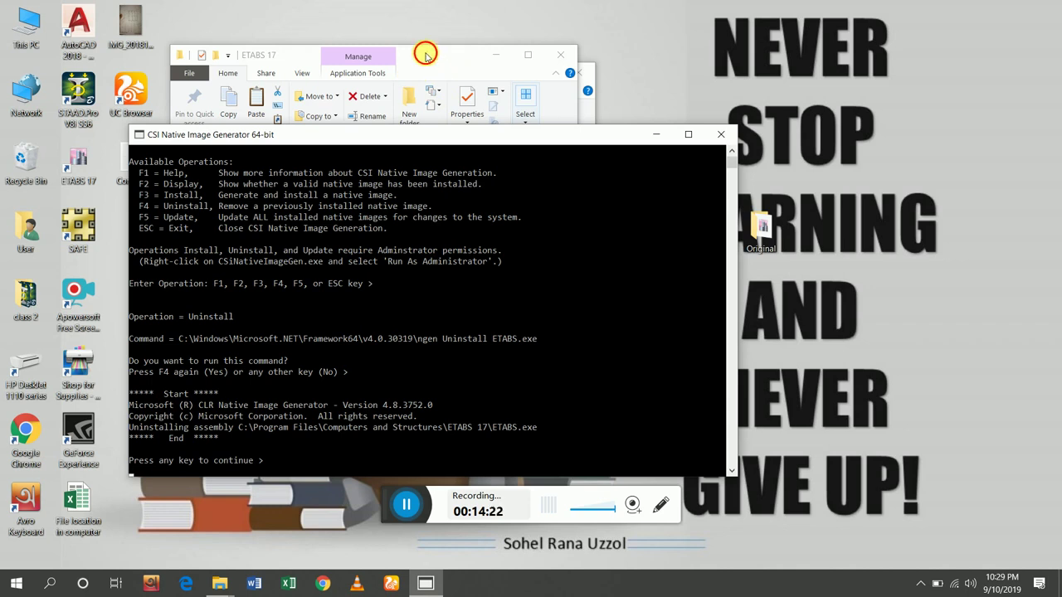
Place the ETABS 17 window aside and open the Crack folder in the download window.
{"action": "left_click", "coordinate": [427, 52]}
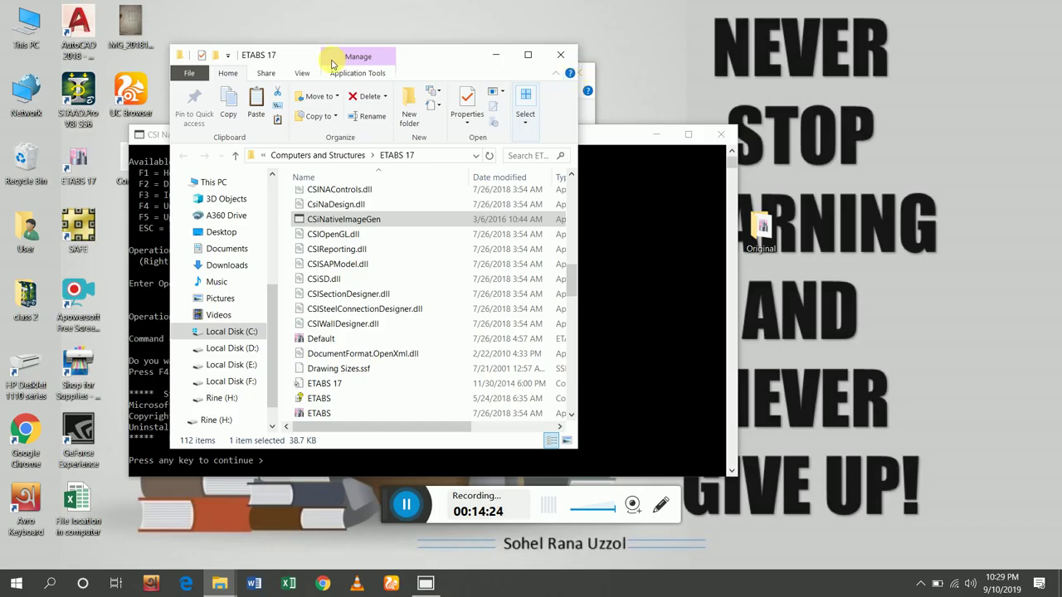
{"action": "left_click_drag", "start_coordinate": [434, 53], "coordinate": [893, 84]}
{"action": "left_click", "coordinate": [338, 71]}
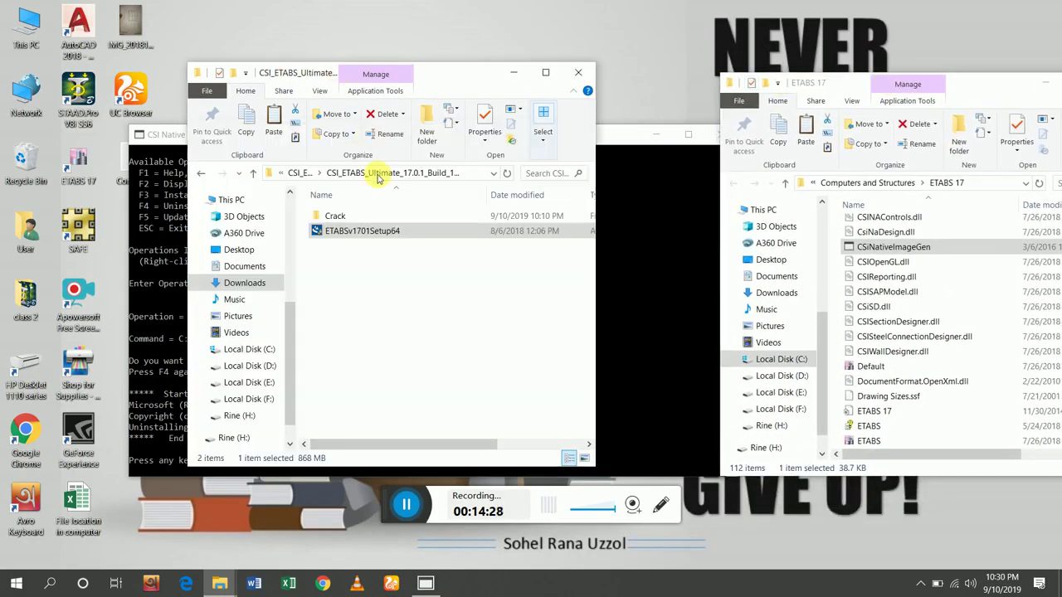
{"action": "left_click", "coordinate": [344, 230]}
{"action": "double_click", "coordinate": [337, 218]}
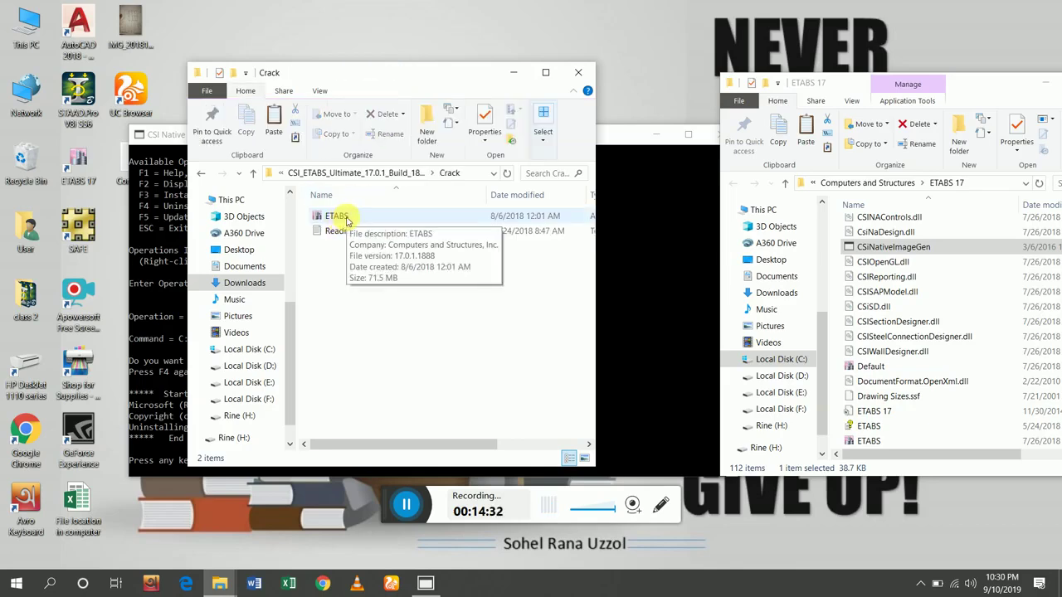
Copy the Crack ETABS file into the ETABS 17 folder, replacing the existing ETABS.exe with administrator permission.
{"action": "left_click", "coordinate": [347, 218]}
{"action": "right_click", "coordinate": [350, 222]}
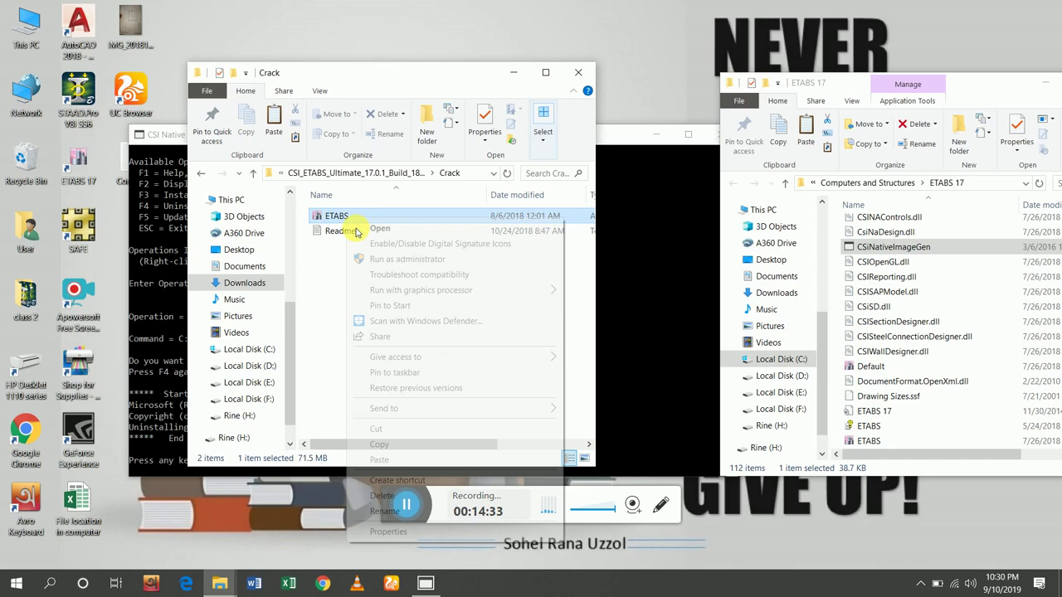
{"action": "left_click", "coordinate": [380, 445]}
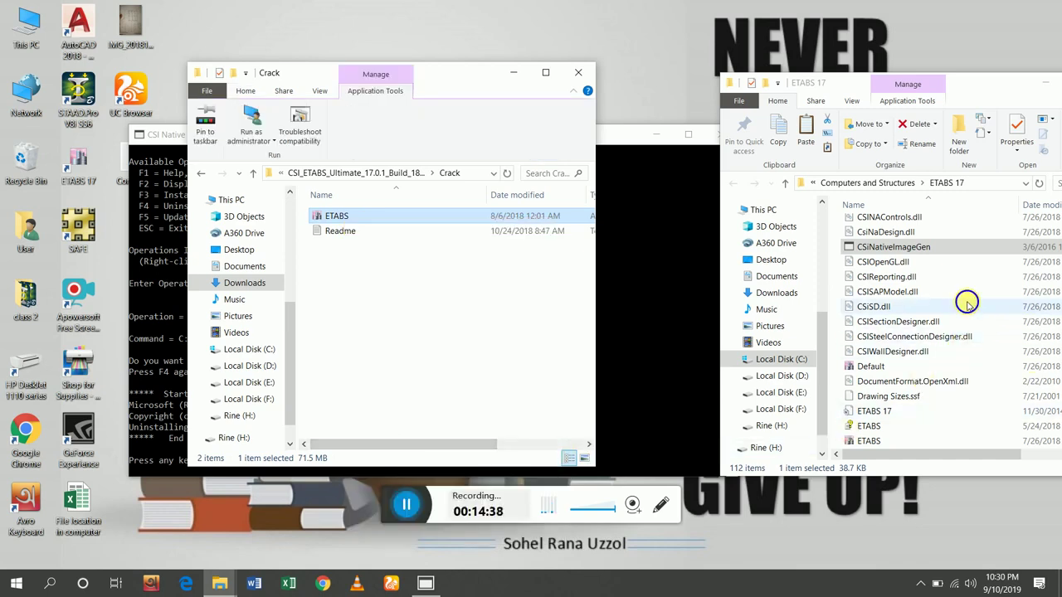
{"action": "right_click", "coordinate": [905, 305]}
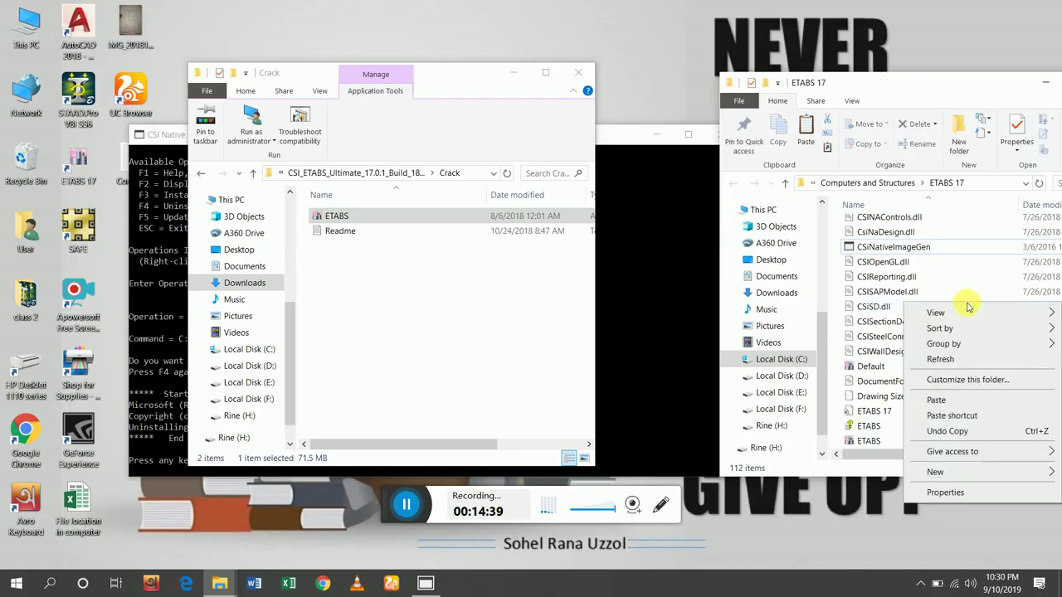
{"action": "left_click", "coordinate": [943, 402]}
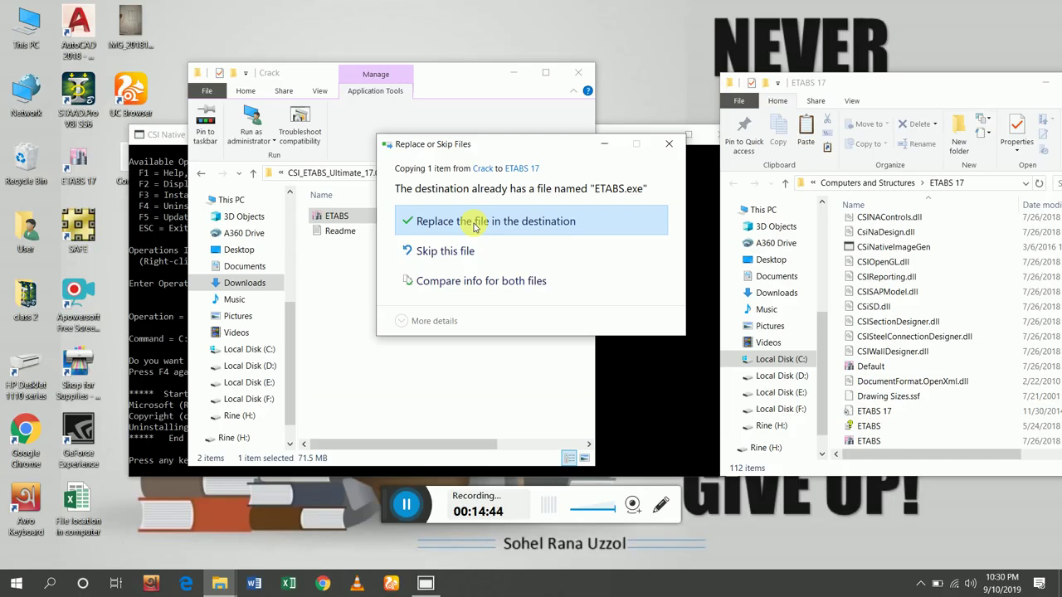
{"action": "left_click", "coordinate": [475, 222]}
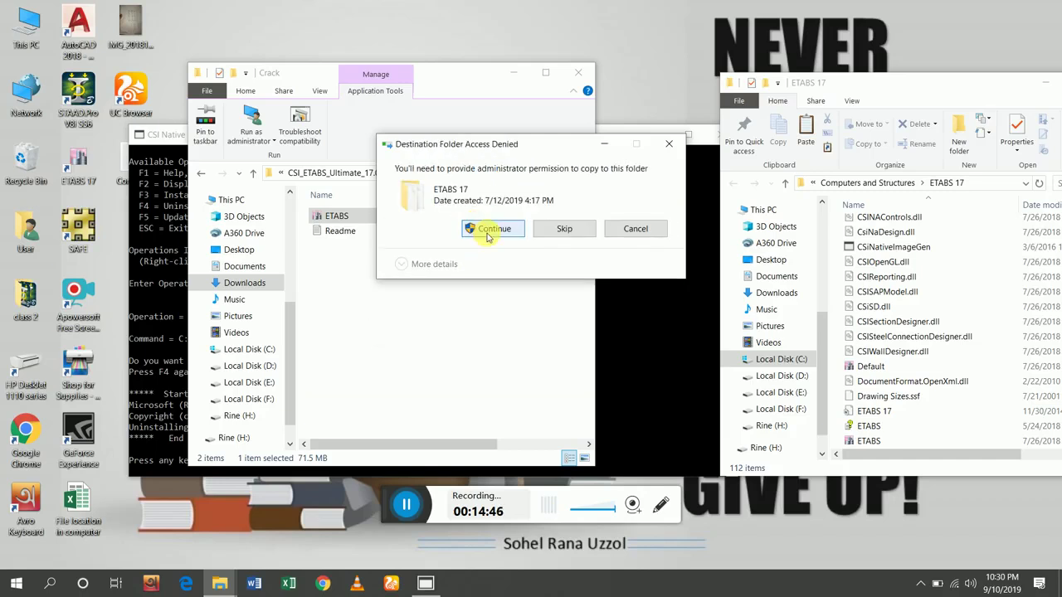
{"action": "left_click", "coordinate": [488, 232]}
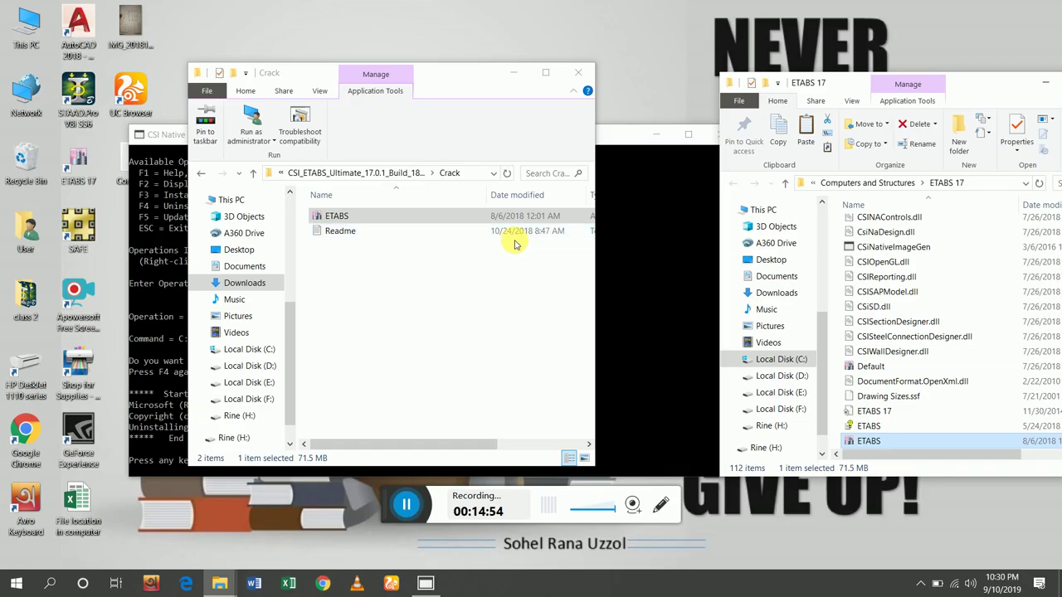
Install a new native image for ETABS.exe with F3, then close the console after End.
{"action": "left_click", "coordinate": [639, 246]}
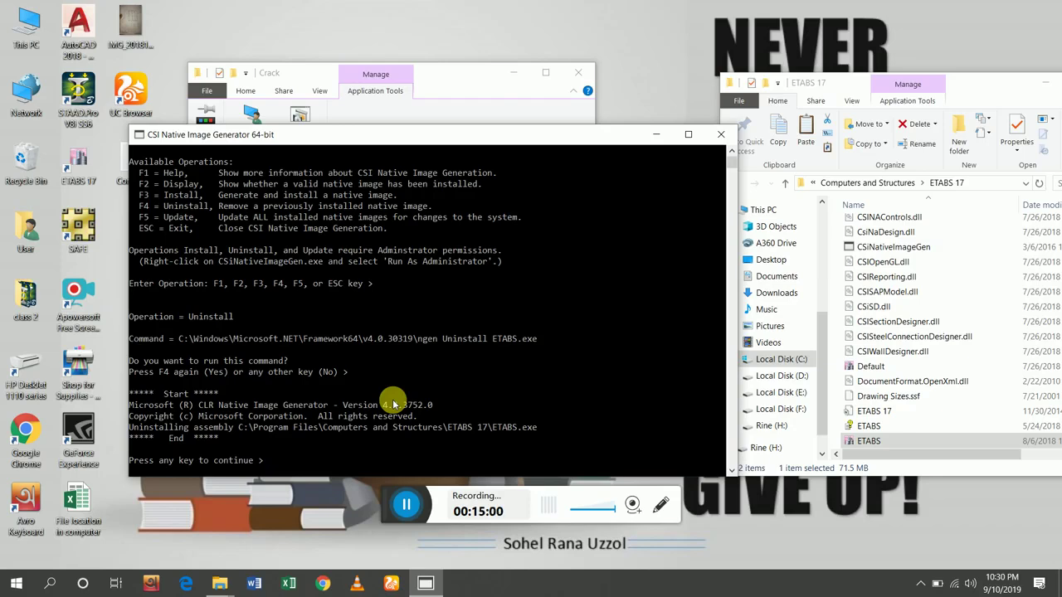
{"action": "key", "text": "Return"}
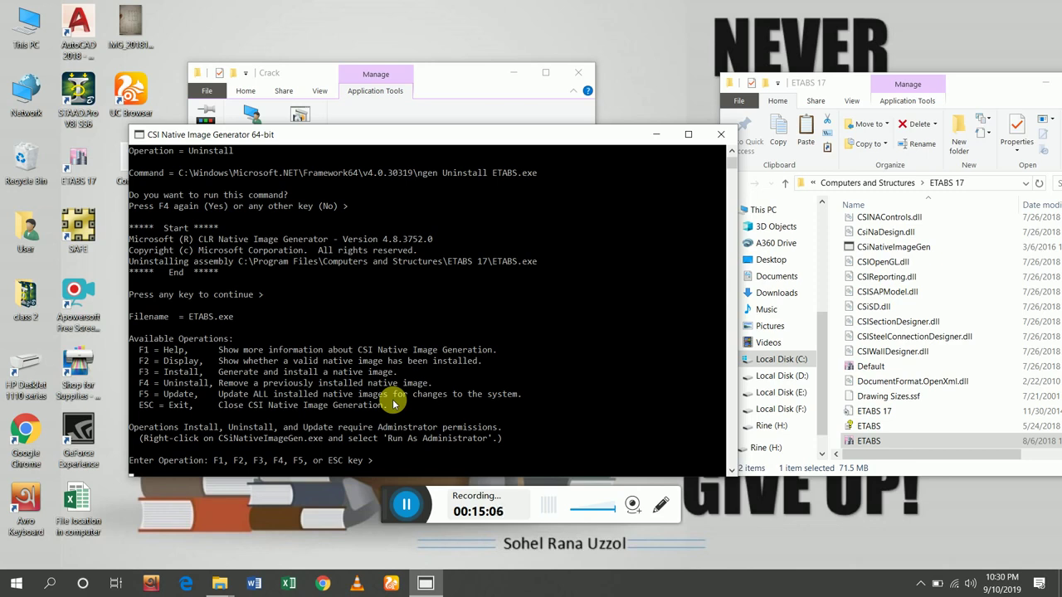
{"action": "key", "text": "F3"}
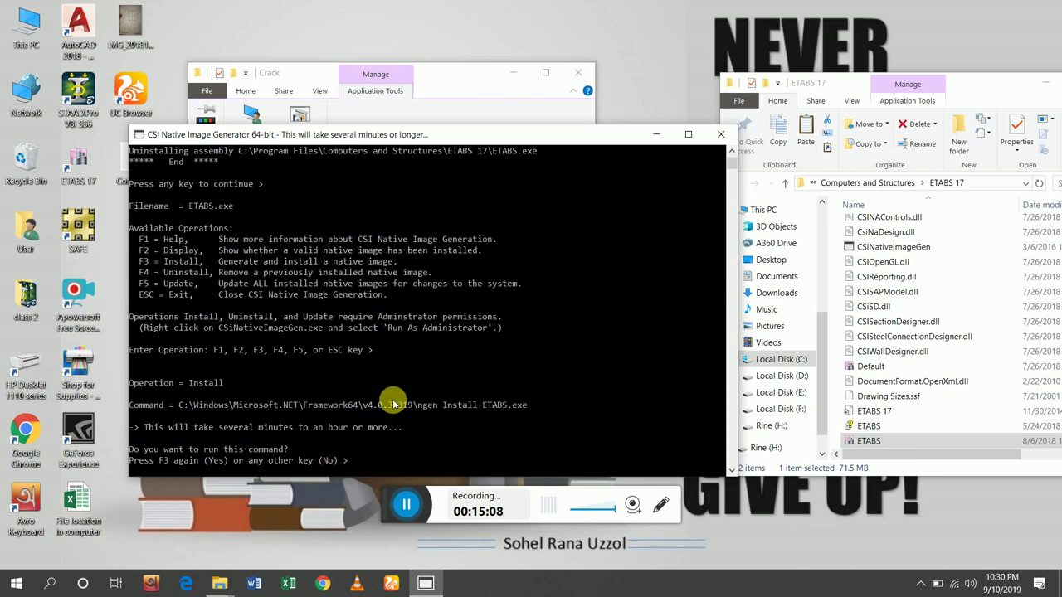
{"action": "key", "text": "F3"}
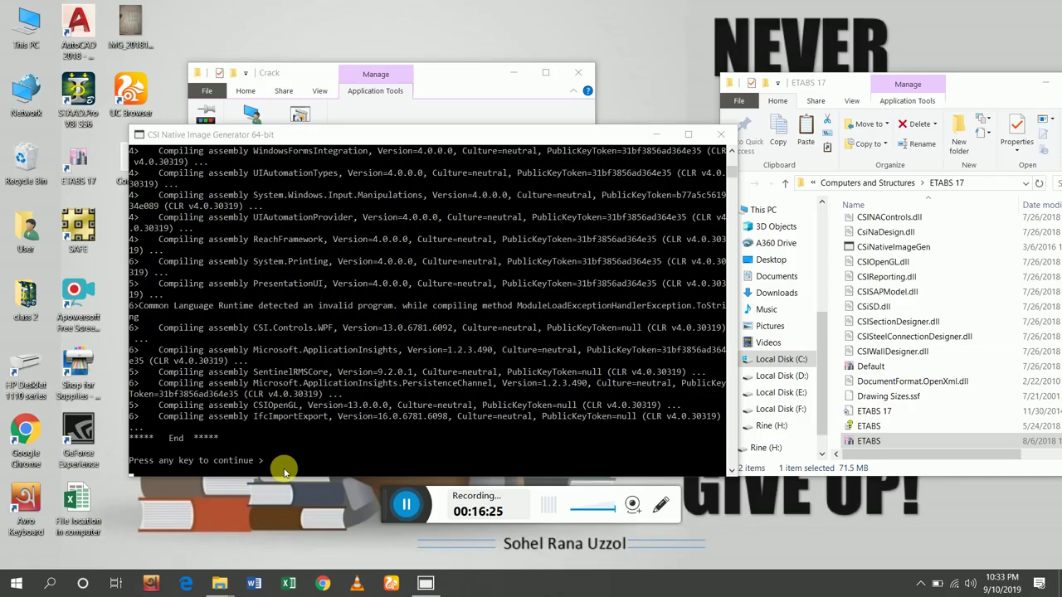
{"action": "left_click", "coordinate": [400, 346]}
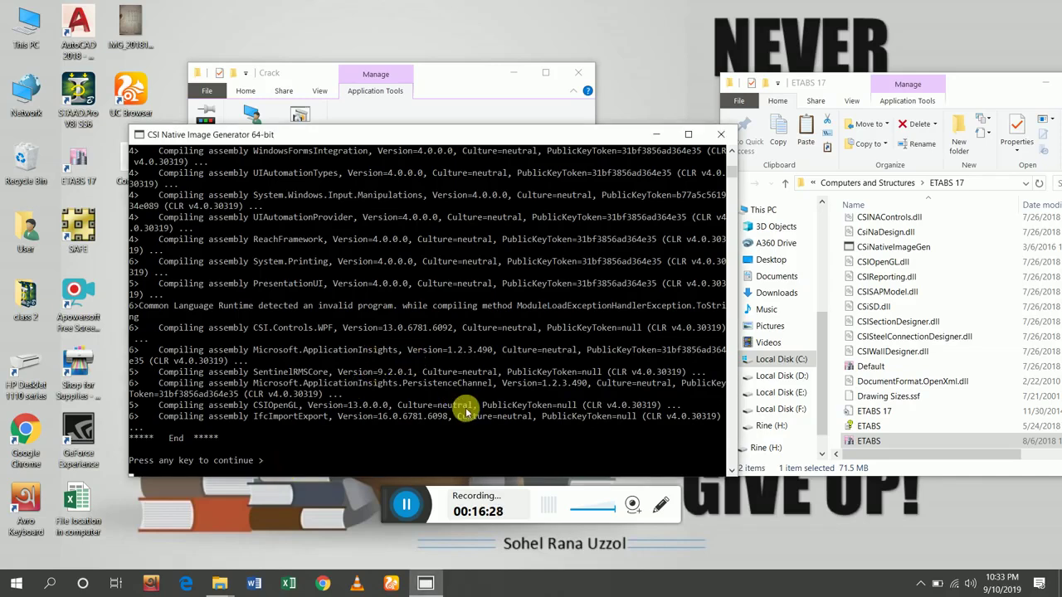
{"action": "key", "text": "Return"}
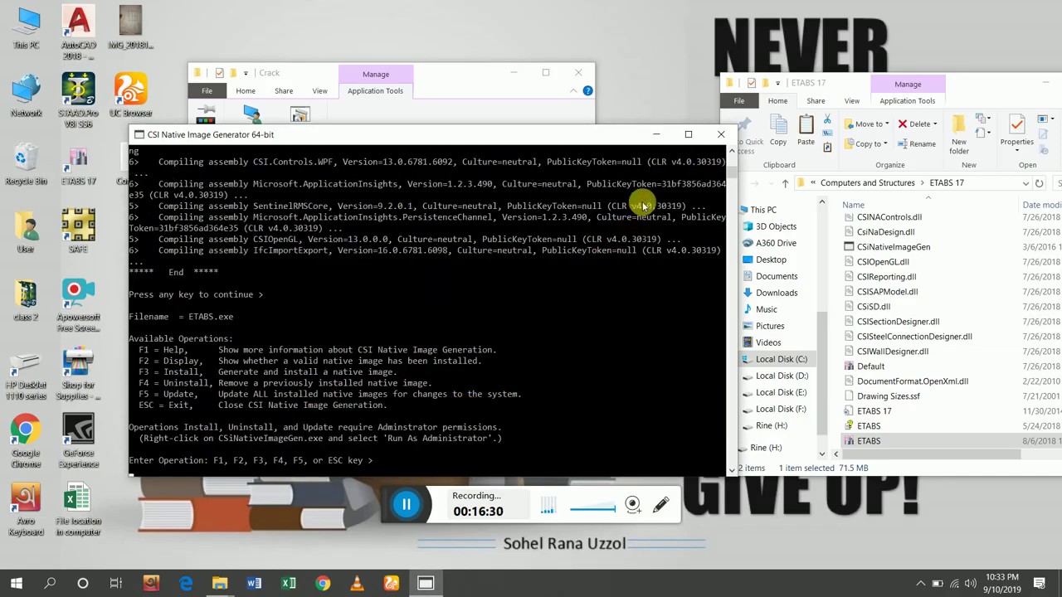
{"action": "left_click", "coordinate": [720, 135]}
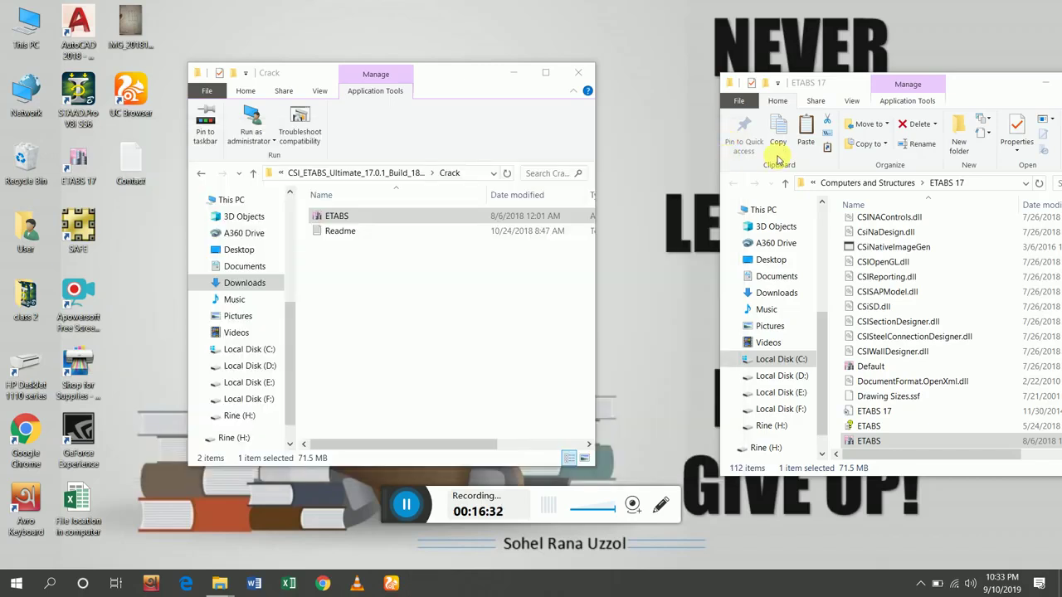
Close the Crack window and open the desktop Original folder beside the ETABS 17 window.
{"action": "left_click", "coordinate": [578, 73]}
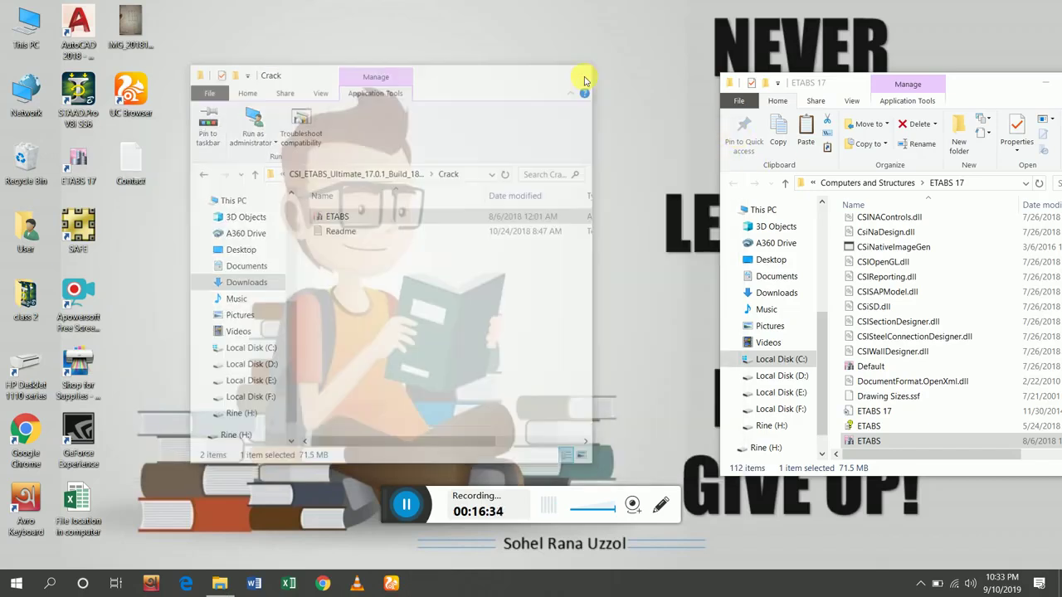
{"action": "left_click_drag", "start_coordinate": [983, 86], "coordinate": [470, 70]}
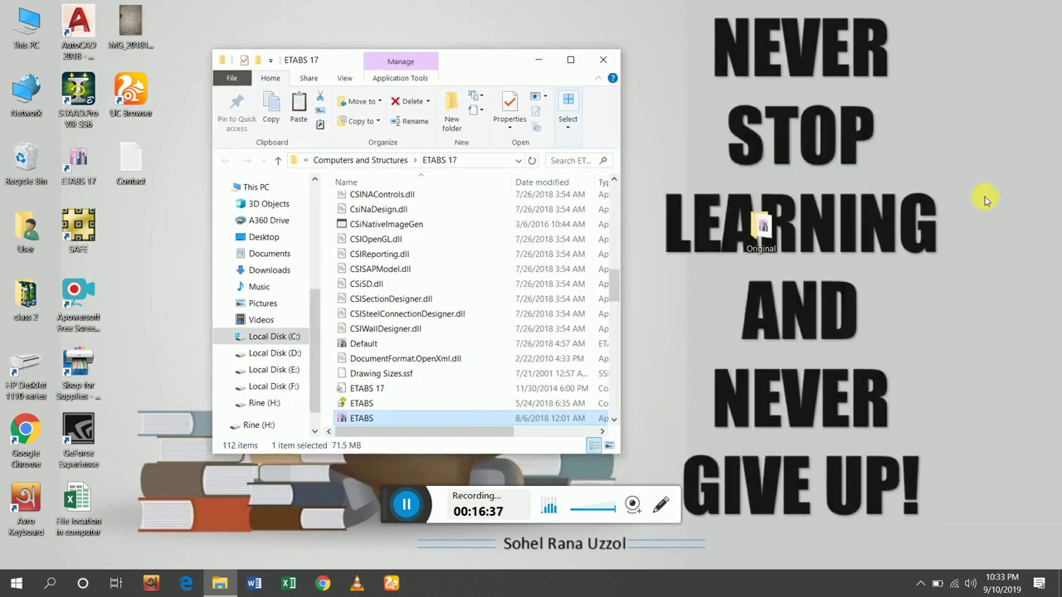
{"action": "left_click", "coordinate": [763, 231]}
{"action": "double_click", "coordinate": [764, 230]}
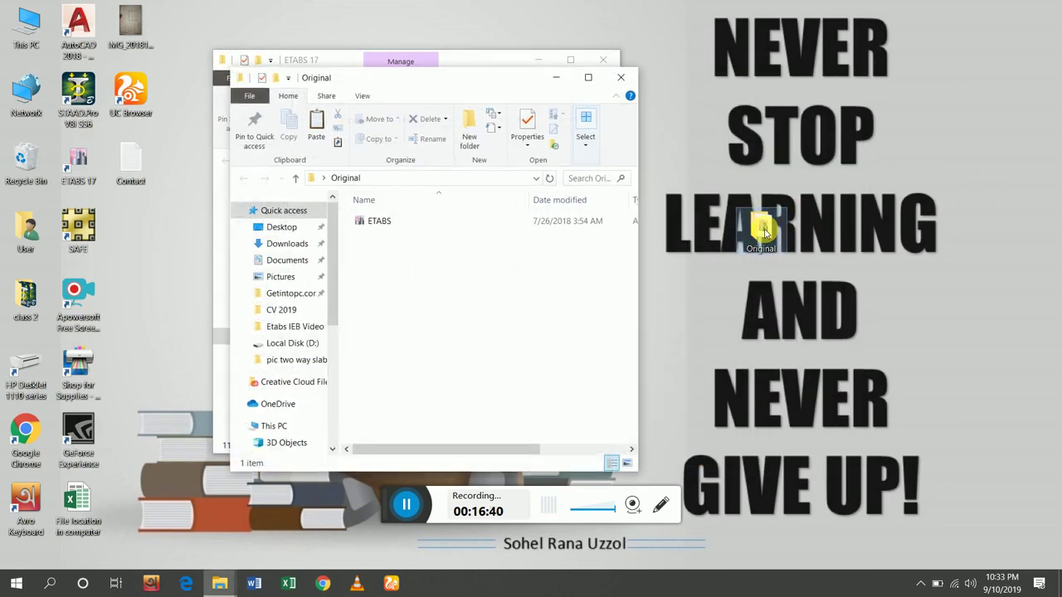
{"action": "left_click_drag", "start_coordinate": [382, 81], "coordinate": [838, 78]}
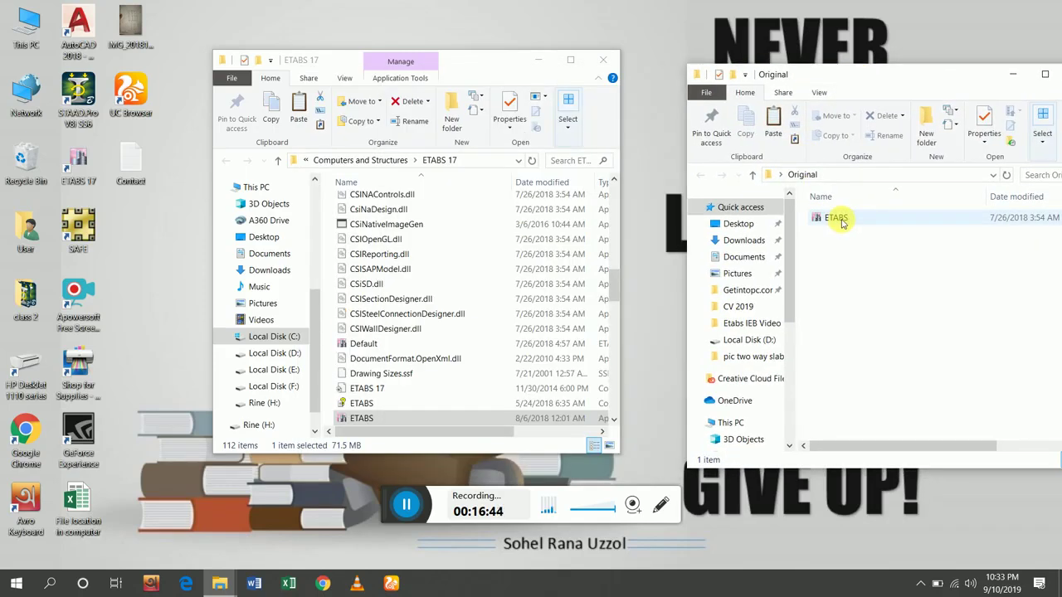
Copy the backed-up ETABS file from Original and refresh the ETABS 17 folder listing.
{"action": "left_click", "coordinate": [840, 221]}
{"action": "right_click", "coordinate": [843, 222]}
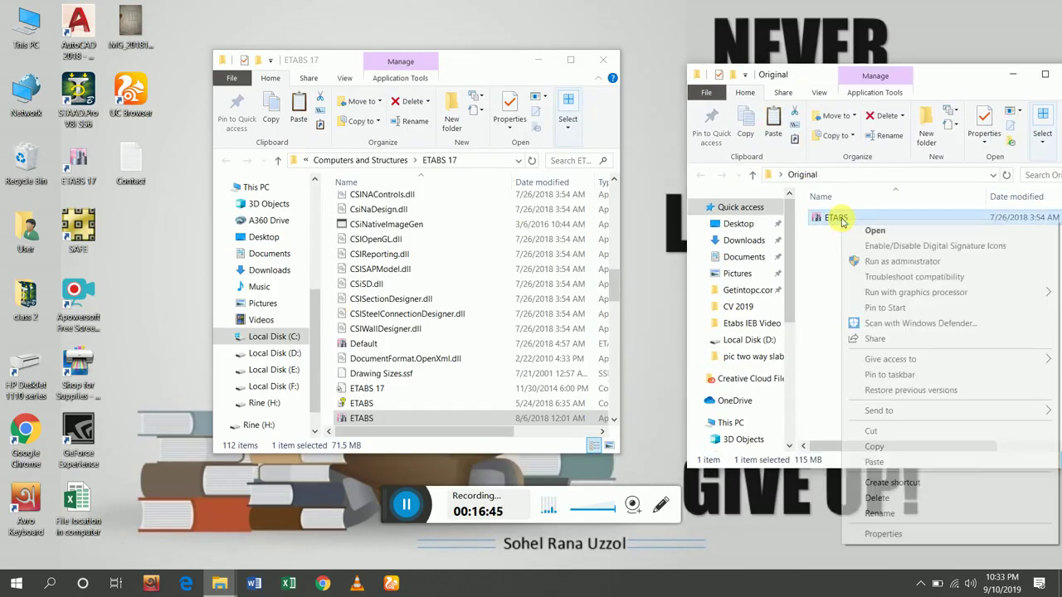
{"action": "left_click", "coordinate": [898, 449]}
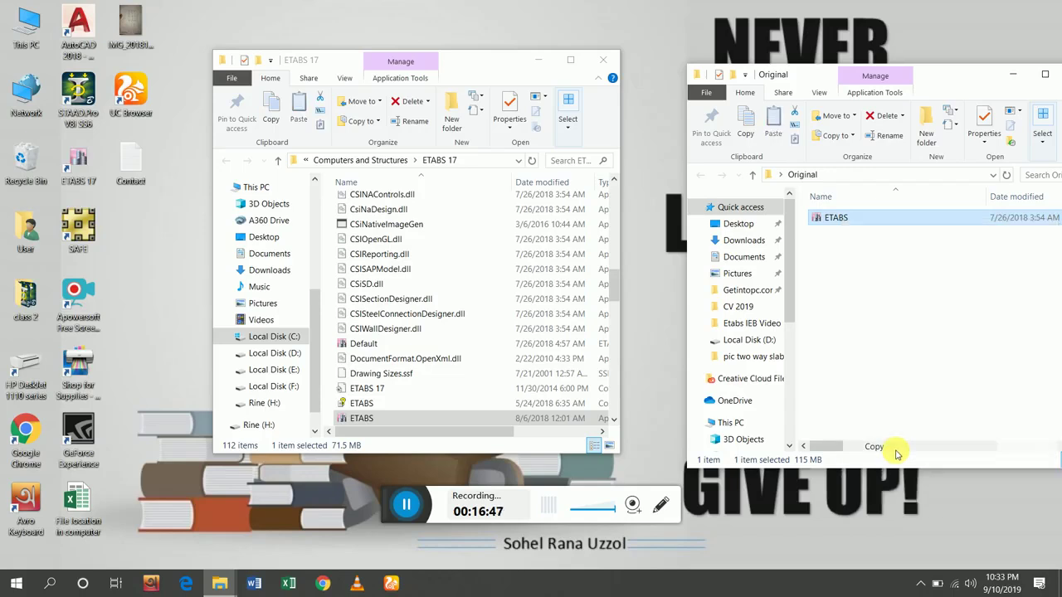
{"action": "right_click", "coordinate": [448, 272]}
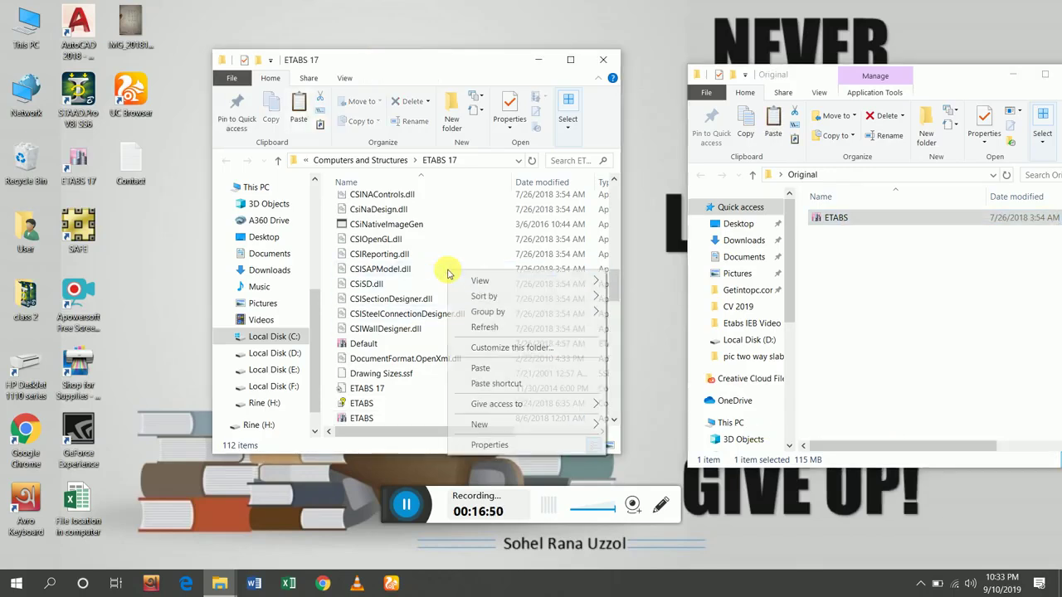
{"action": "left_click", "coordinate": [477, 328]}
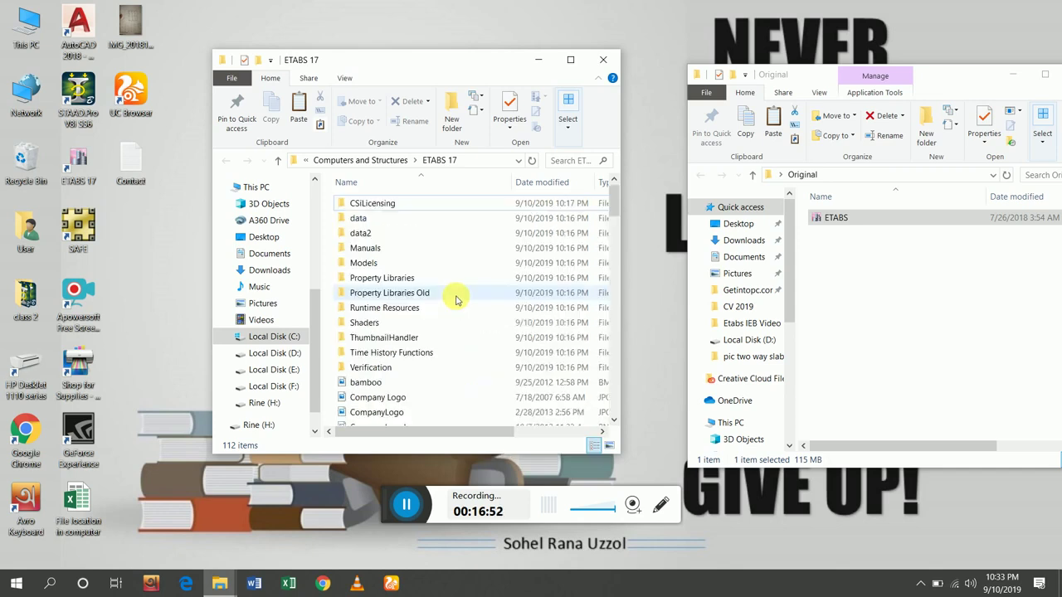
{"action": "right_click", "coordinate": [472, 297]}
{"action": "left_click", "coordinate": [425, 390]}
{"action": "right_click", "coordinate": [424, 389]}
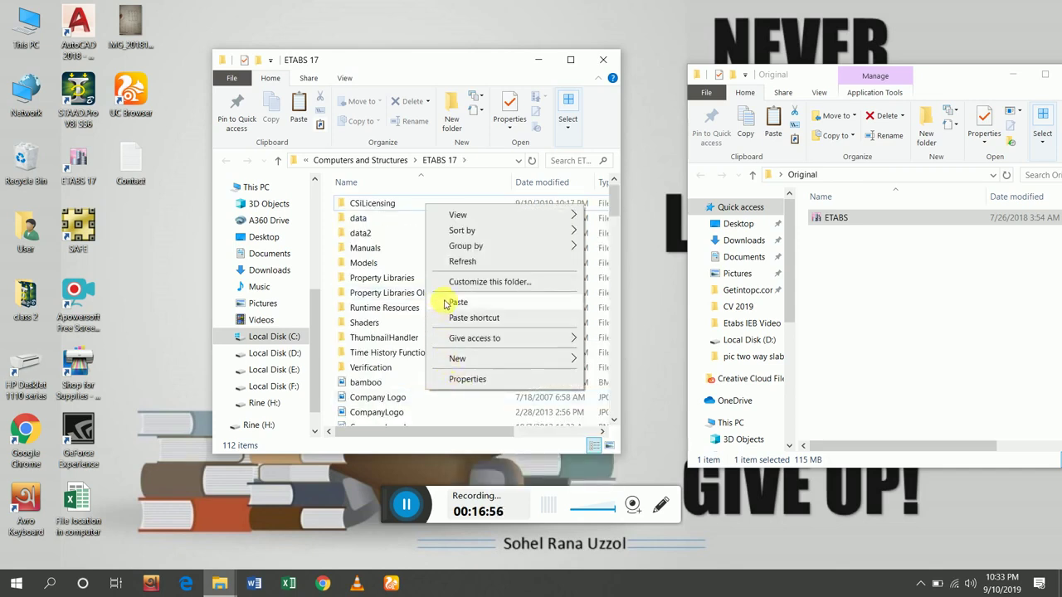
{"action": "left_click", "coordinate": [610, 65]}
Reopen the ETABS 17 install folder and paste the Original ETABS file, replacing ETABS.exe with administrator permission.
{"action": "left_click", "coordinate": [610, 65]}
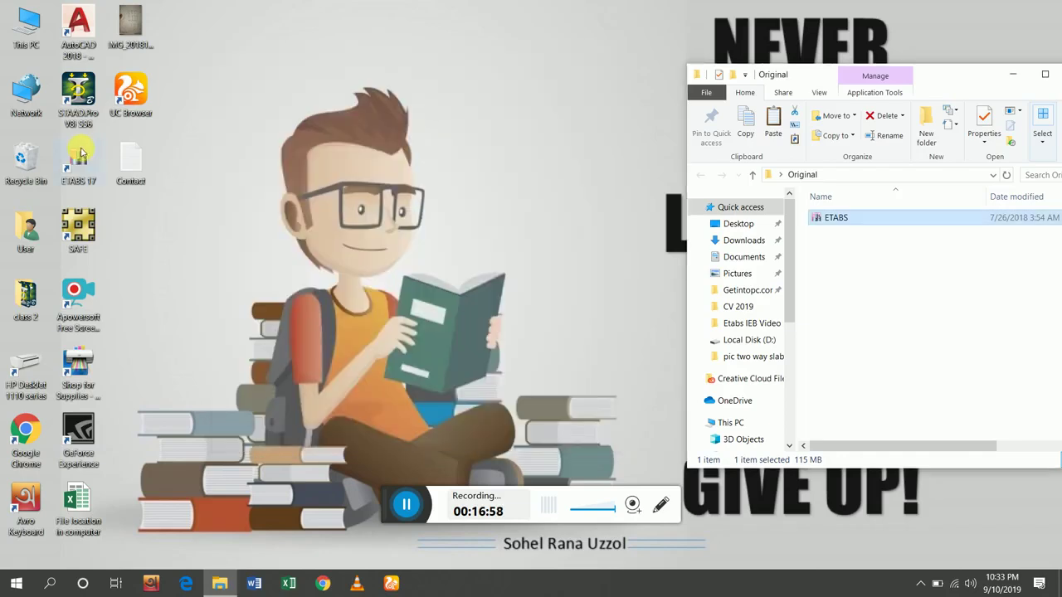
{"action": "right_click", "coordinate": [90, 159]}
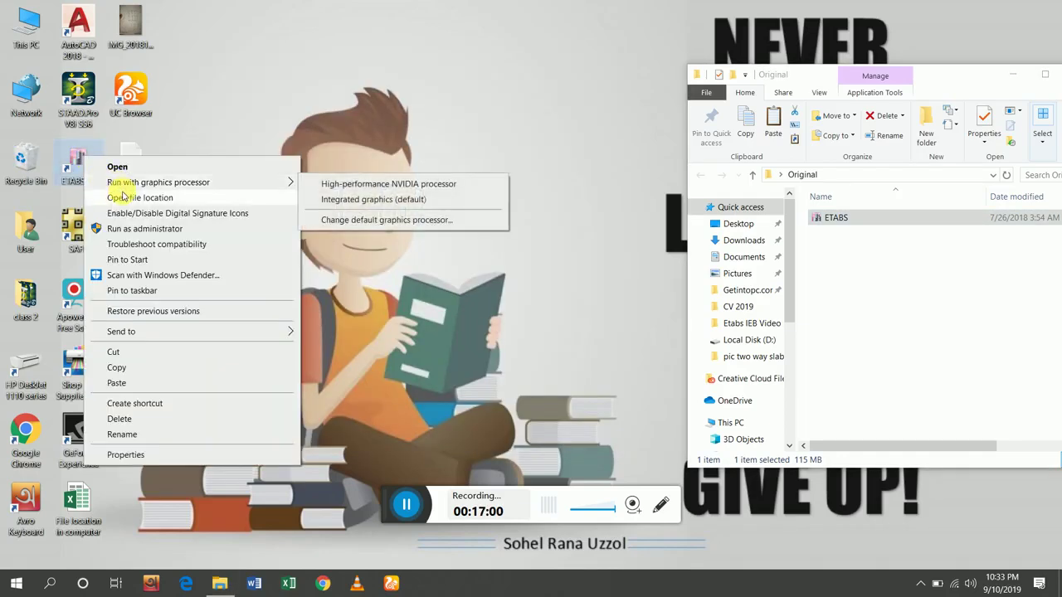
{"action": "left_click", "coordinate": [127, 201]}
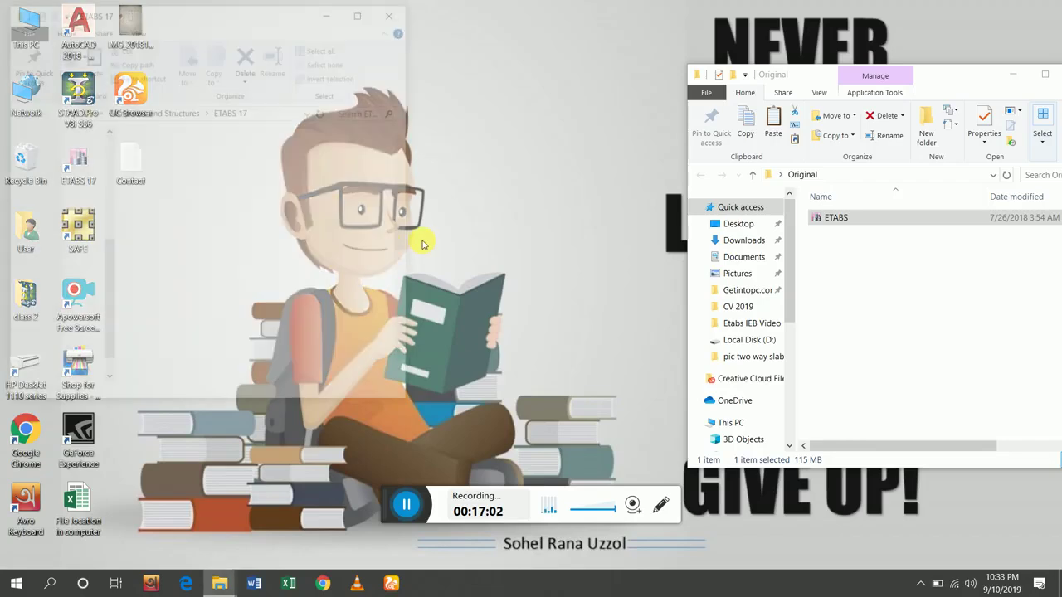
{"action": "right_click", "coordinate": [222, 340]}
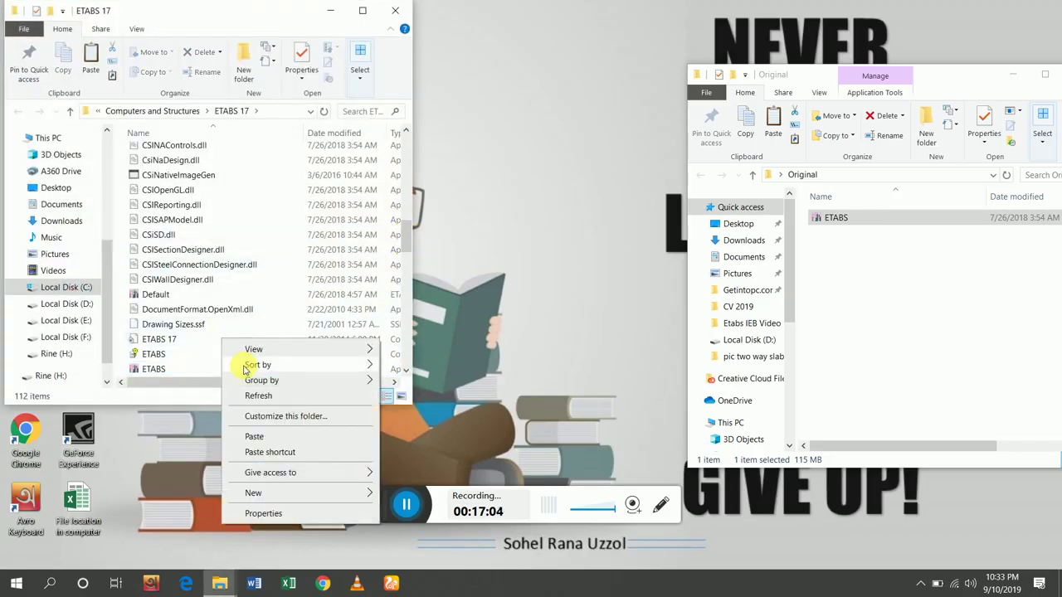
{"action": "left_click", "coordinate": [264, 439]}
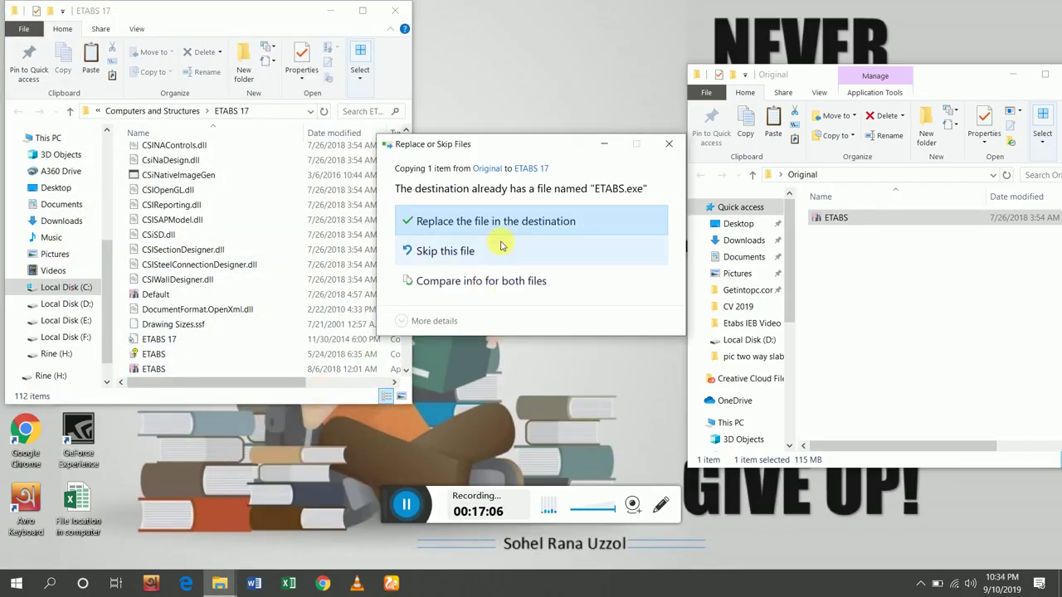
{"action": "left_click", "coordinate": [501, 227]}
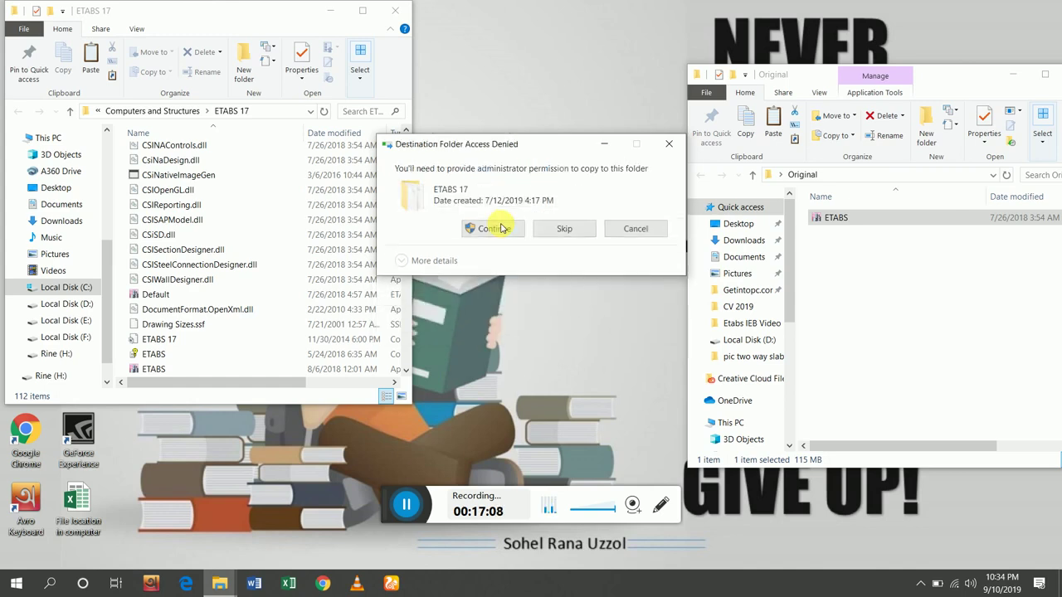
{"action": "left_click", "coordinate": [486, 230]}
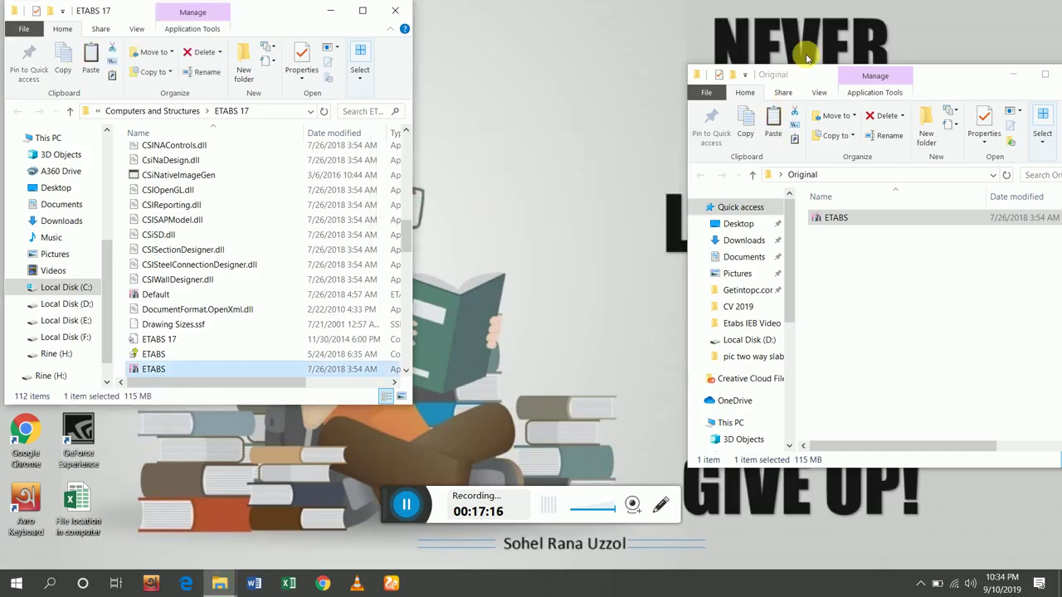
Close both the Original and ETABS 17 folder windows.
{"action": "left_click_drag", "start_coordinate": [933, 75], "coordinate": [635, 79]}
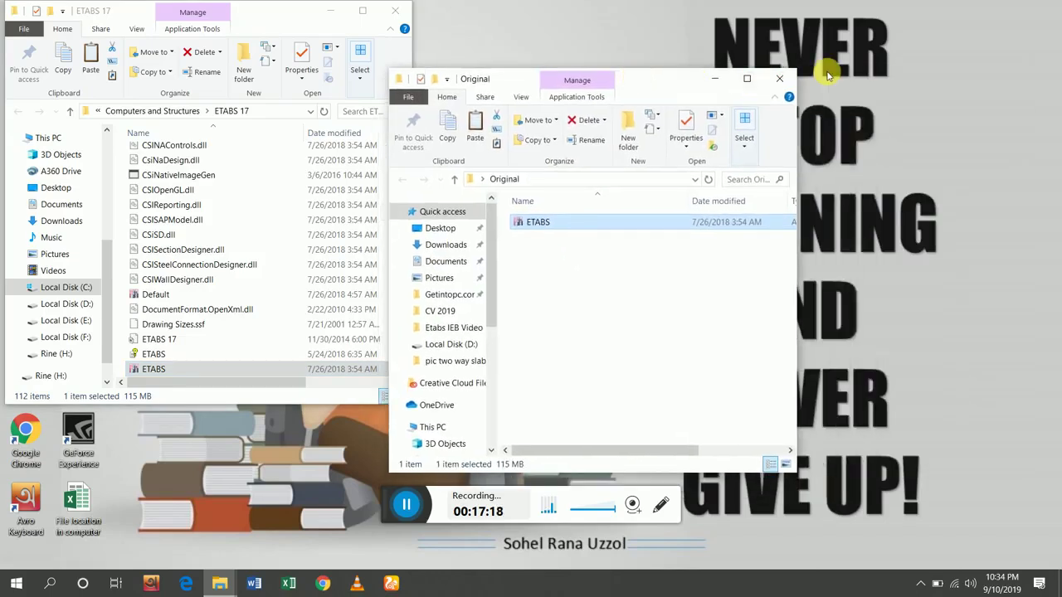
{"action": "left_click", "coordinate": [780, 81]}
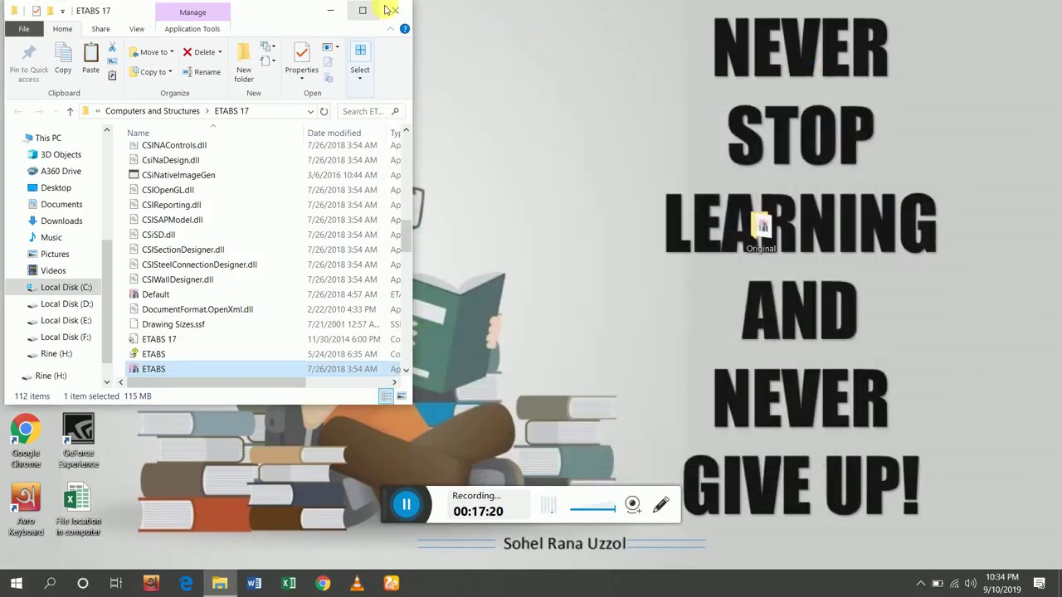
{"action": "left_click", "coordinate": [401, 10]}
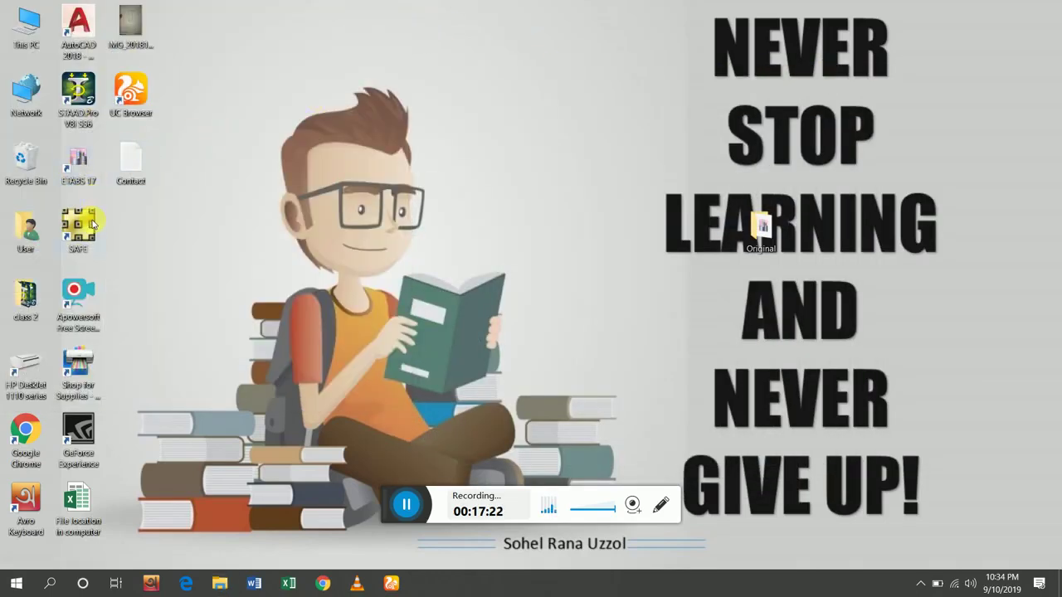
Launch ETABS 17 from its desktop shortcut, then bring up the Help menu on the Start Page.
{"action": "double_click", "coordinate": [93, 179]}
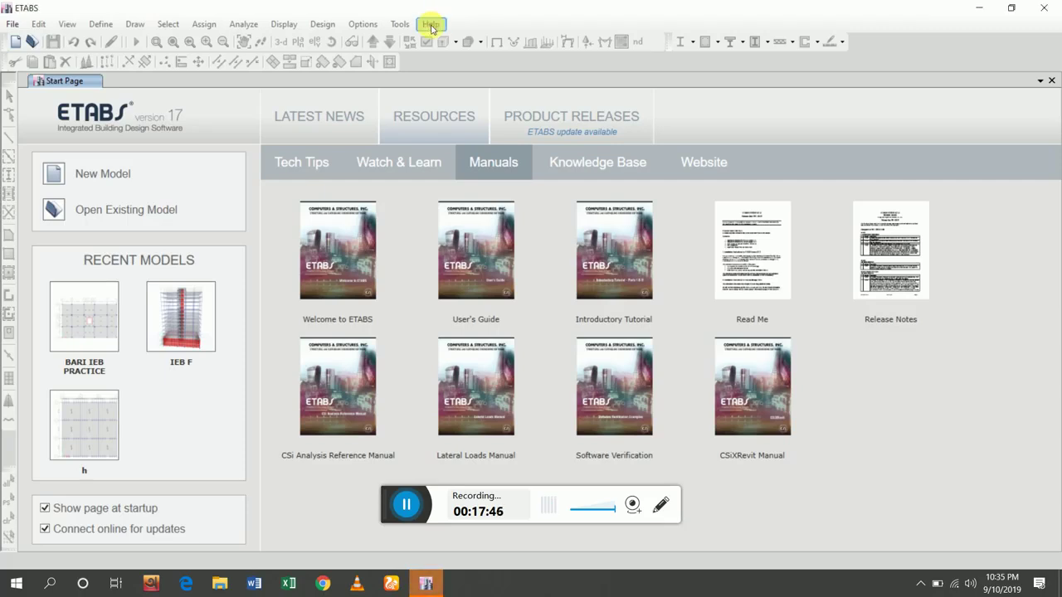
{"action": "left_click", "coordinate": [431, 24]}
{"action": "left_click", "coordinate": [448, 157]}
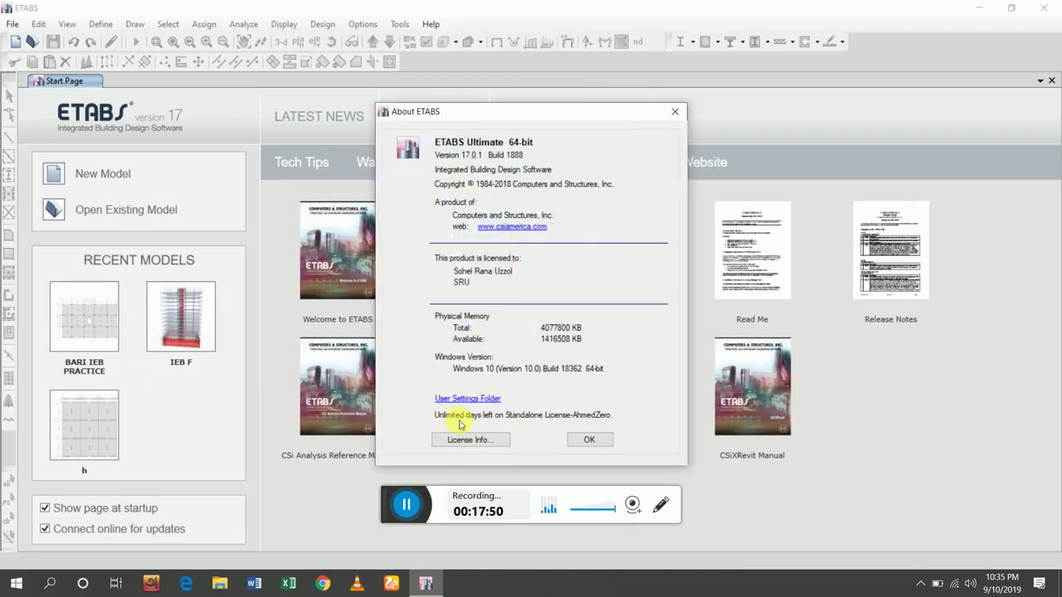
{"action": "left_click", "coordinate": [589, 440]}
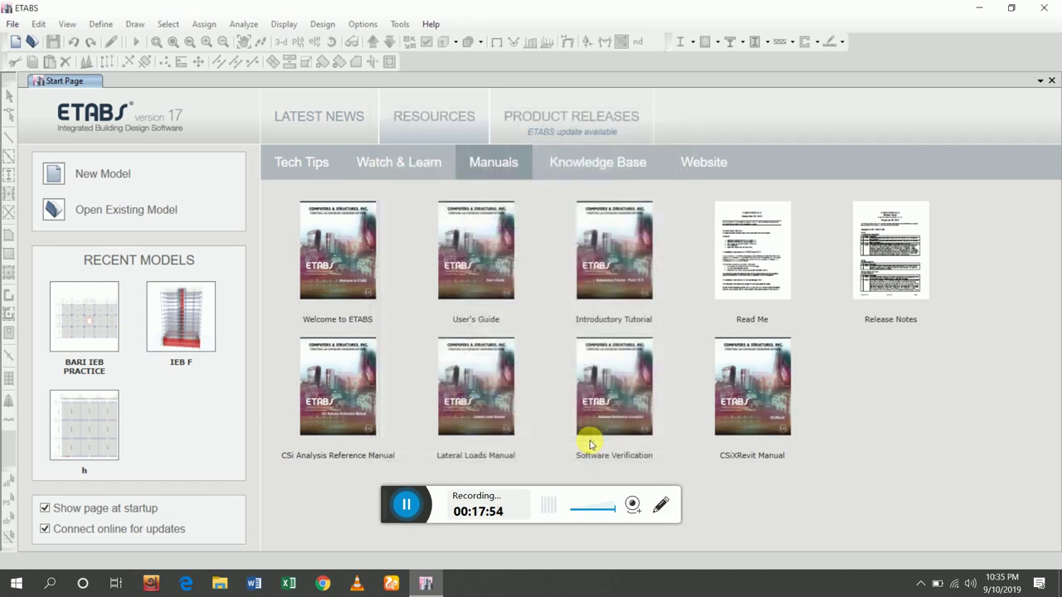